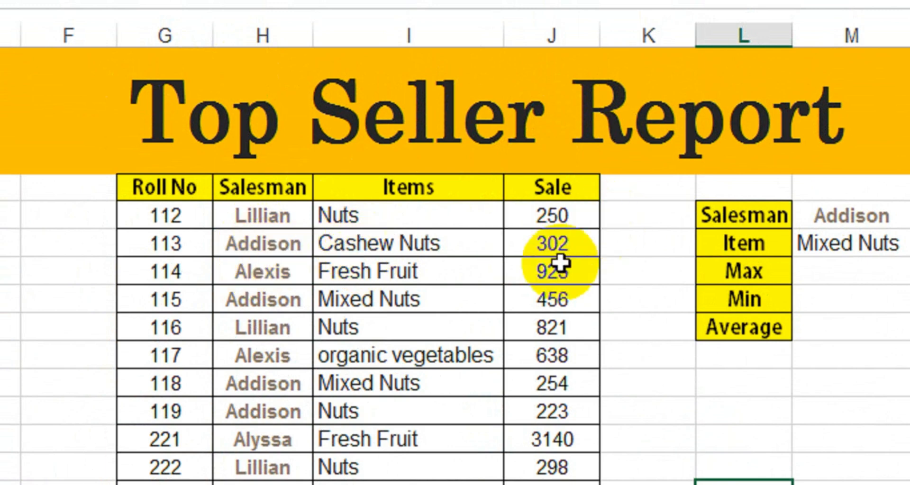
Examine the salesman, item and sale columns of the sales table and the criteria and result cells of the summary block.
left_click(289, 233)
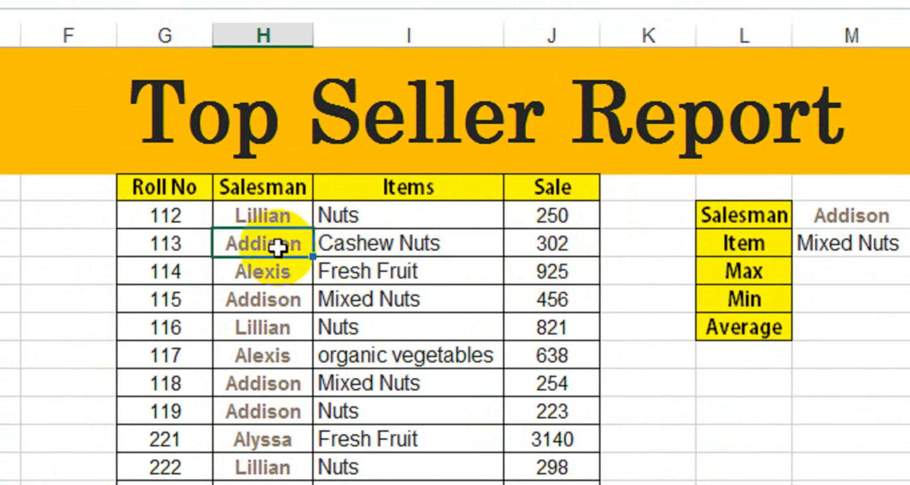
left_click(334, 226)
left_click(332, 270)
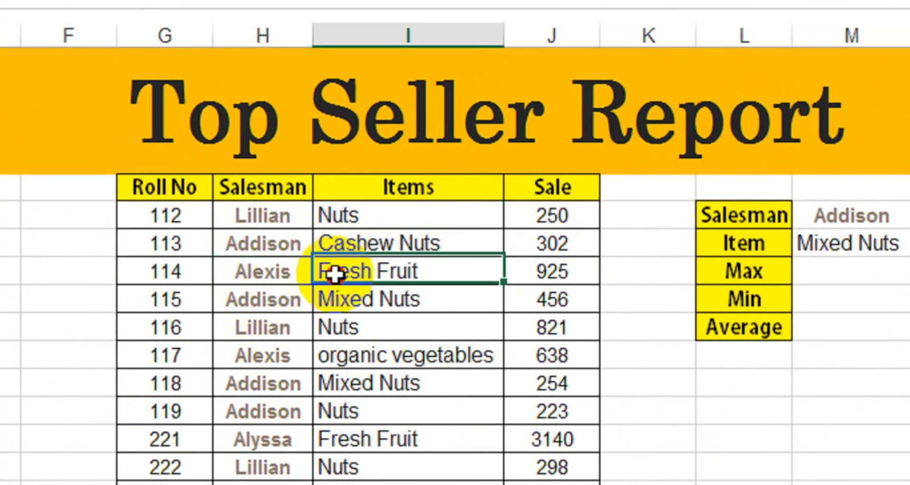
left_click(336, 327)
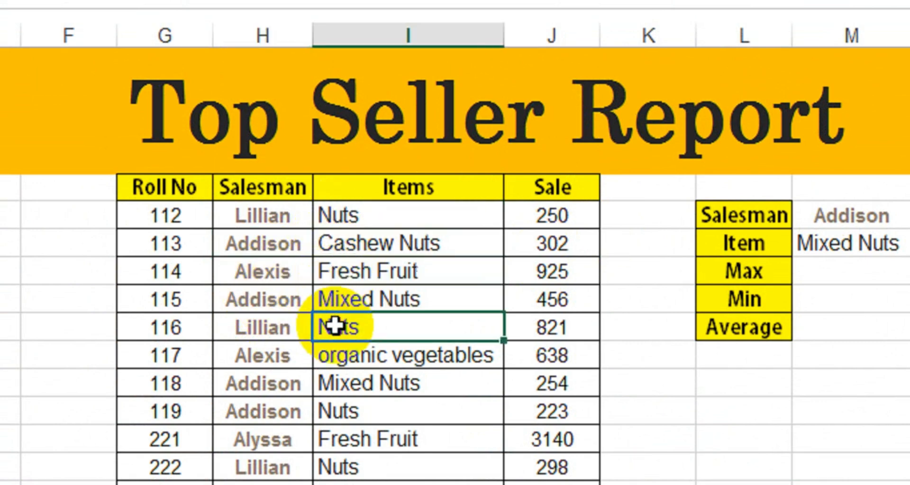
left_click(543, 223)
left_click(549, 307)
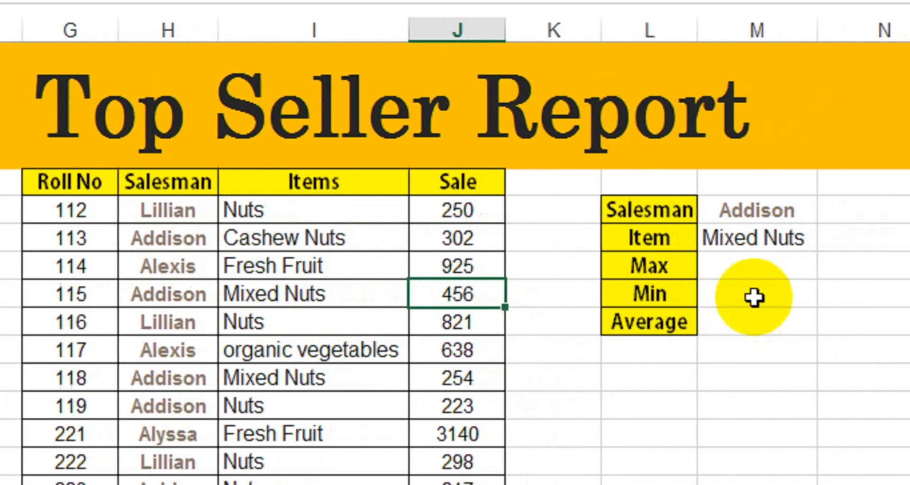
left_click(834, 270)
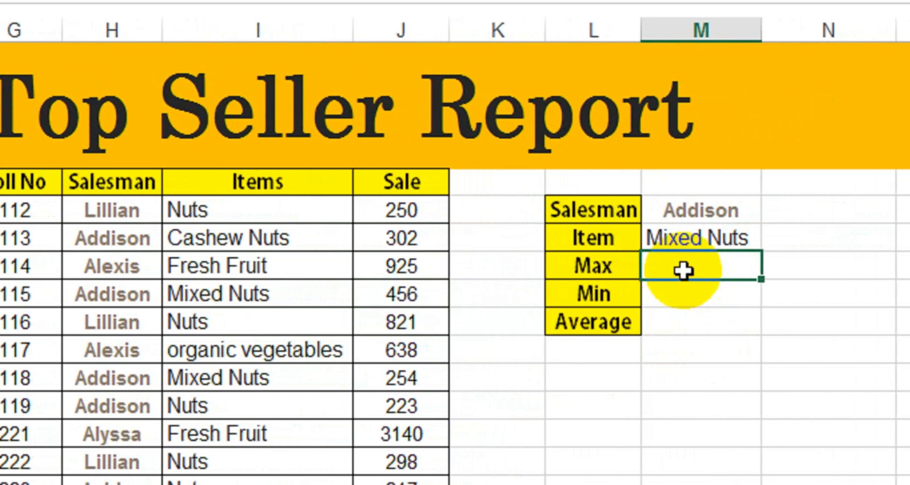
left_click(665, 300)
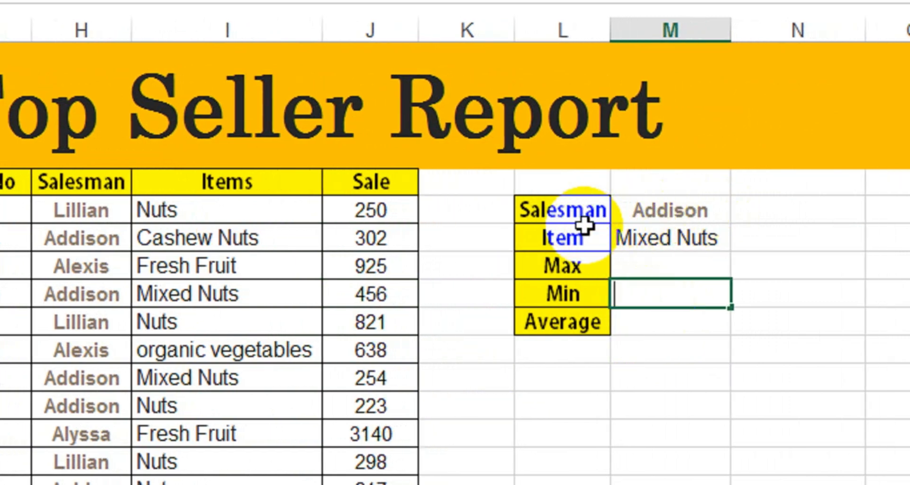
left_click(689, 208)
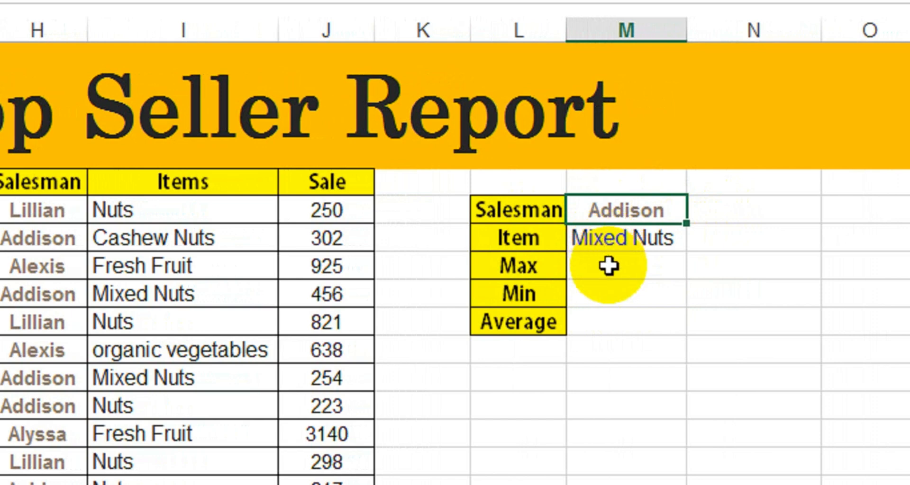
In the Max result cell M9, begin a MAX(IF( formula whose first condition compares the salesman range $H$7:$H$22 with M7.
left_click(609, 266)
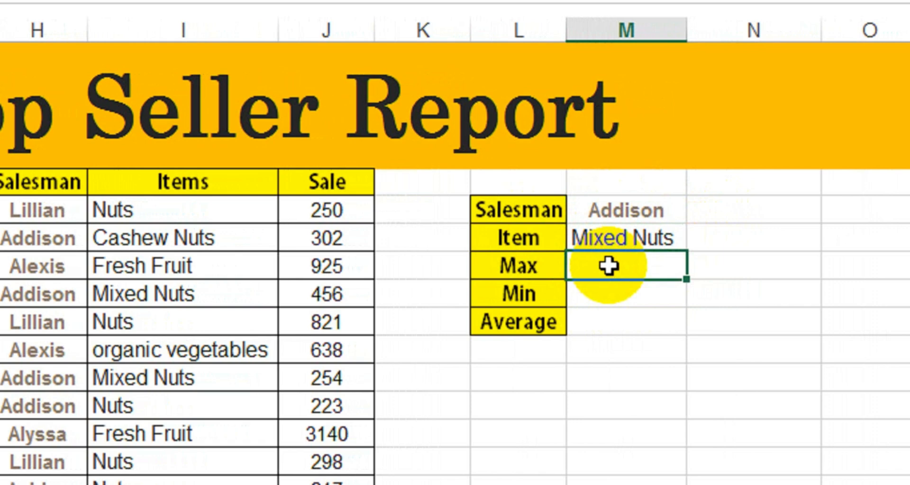
type("=ma")
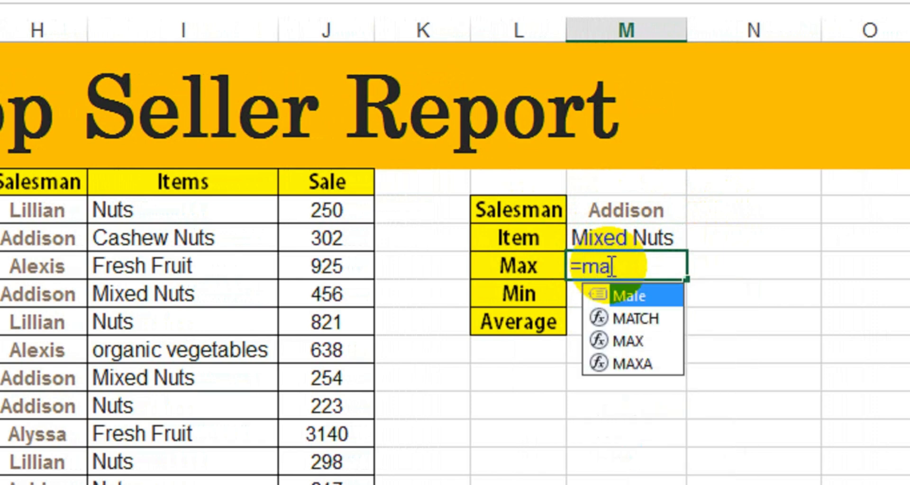
type("x(")
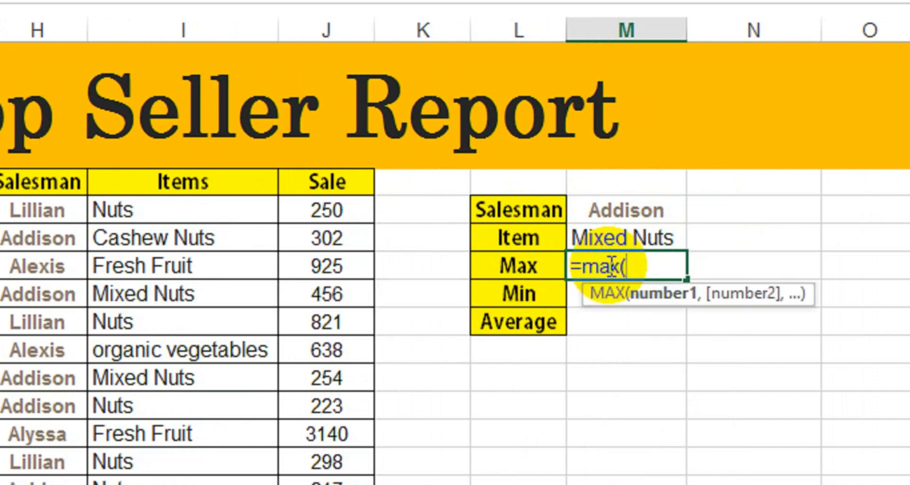
type("if((")
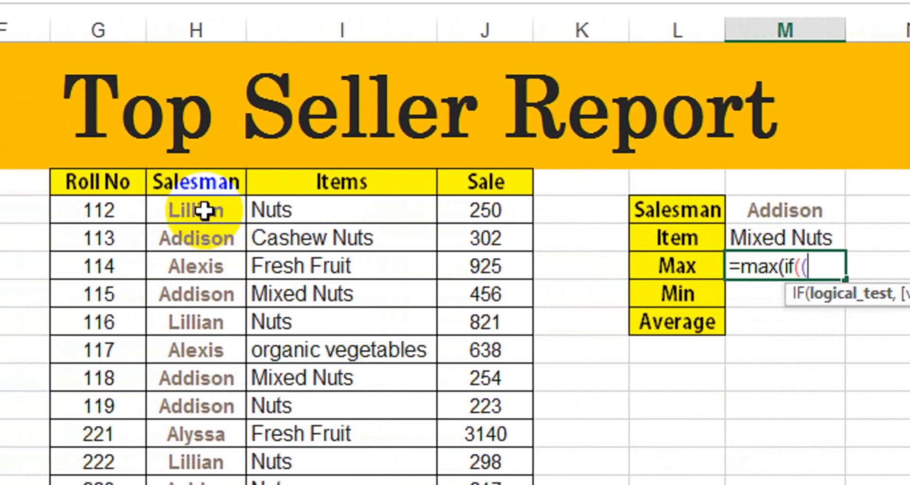
left_click(204, 211)
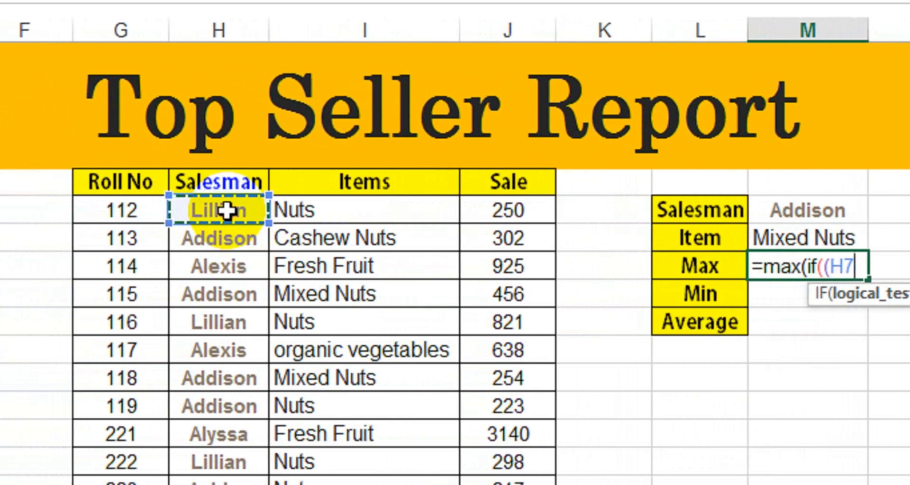
key("shift+Down")
key("shift+Down")
key("shift+Down")
key("shift+Down")
key("shift+Down")
key("shift+Down")
key("shift+Down")
key("shift+Down")
key("shift+Down")
key("shift+Down")
key("shift+Down")
key("shift+Down")
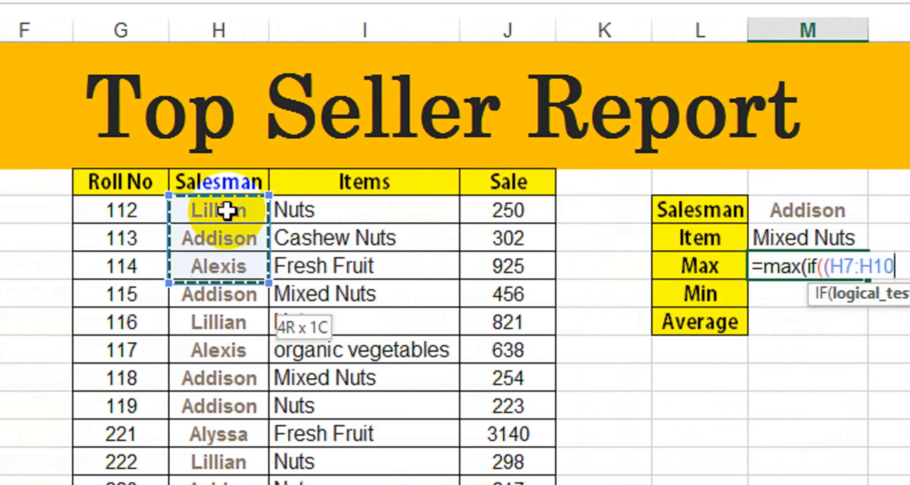
key("shift+Down")
key("shift+Down")
key("shift+Down")
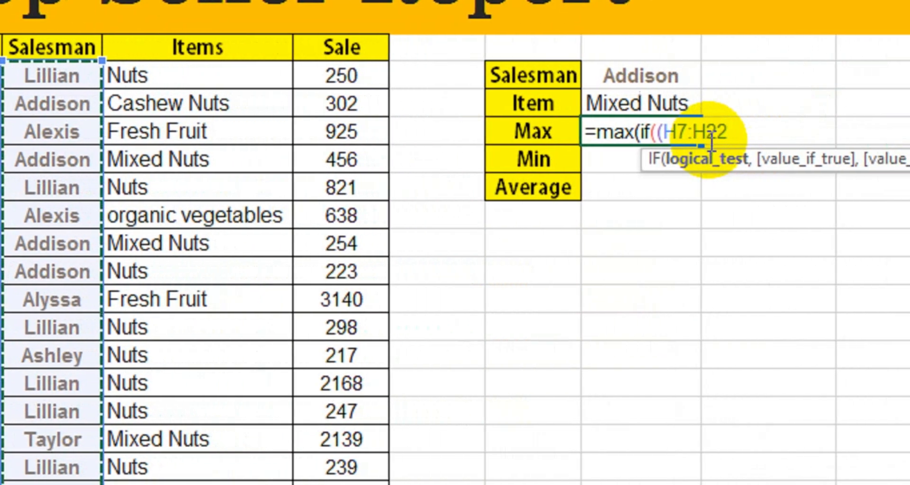
key("F4")
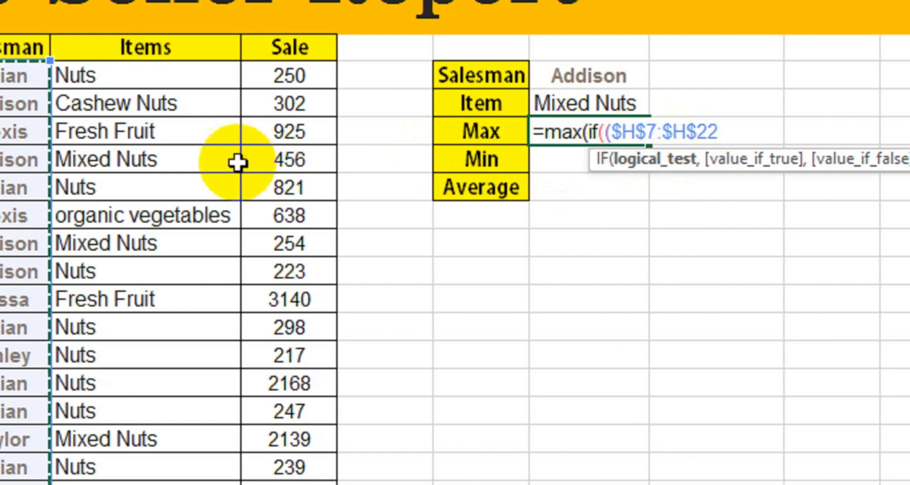
type("=")
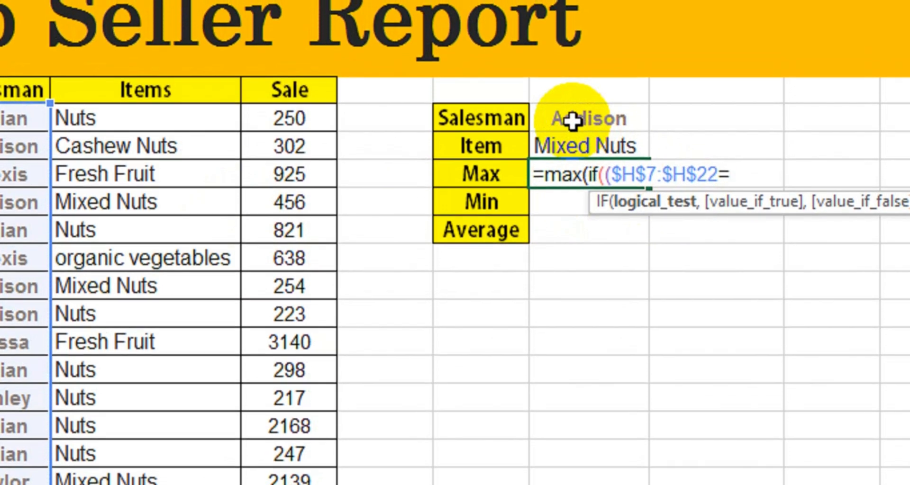
left_click(572, 120)
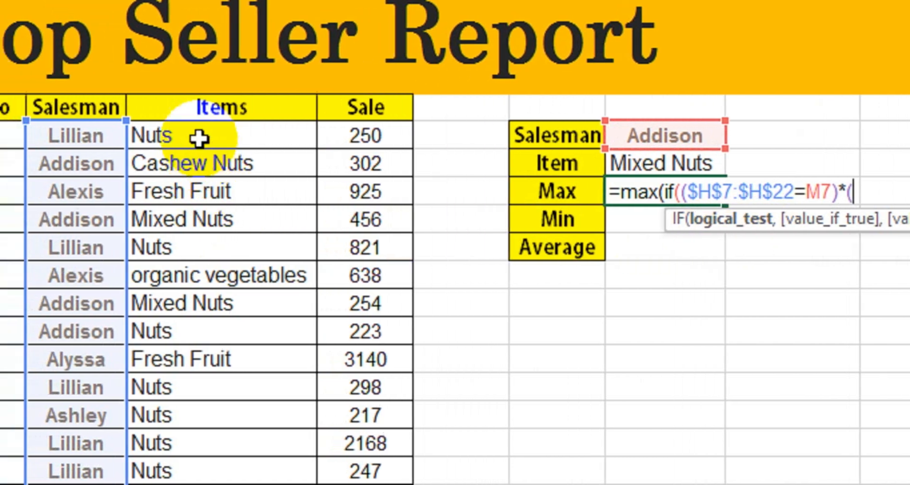
Multiply by a second condition comparing the item range $I$7:$I$22 with M8, and close the logical test.
left_click(221, 138)
key("shift+Down")
key("shift+Down")
key("shift+Down")
key("shift+Down")
key("shift+Down")
key("shift+Down")
key("shift+Down")
key("shift+Down")
key("shift+Down")
key("shift+Down")
key("shift+Down")
key("shift+Down")
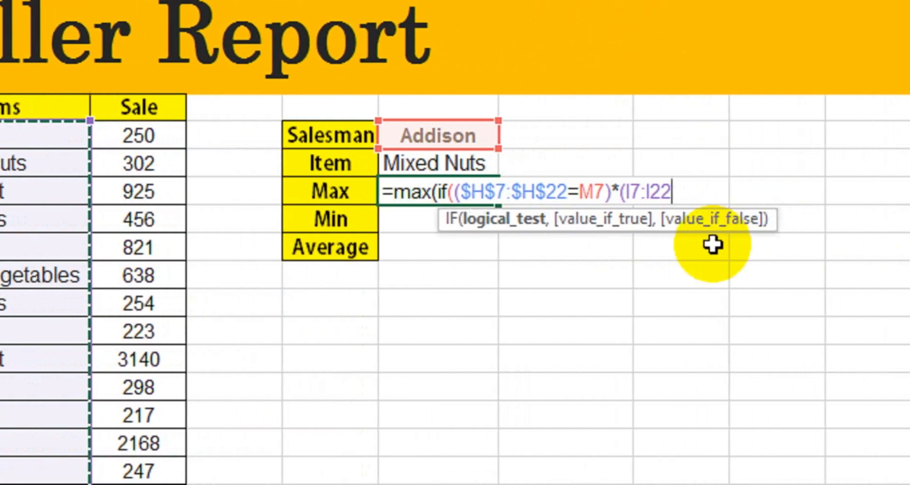
key("F4")
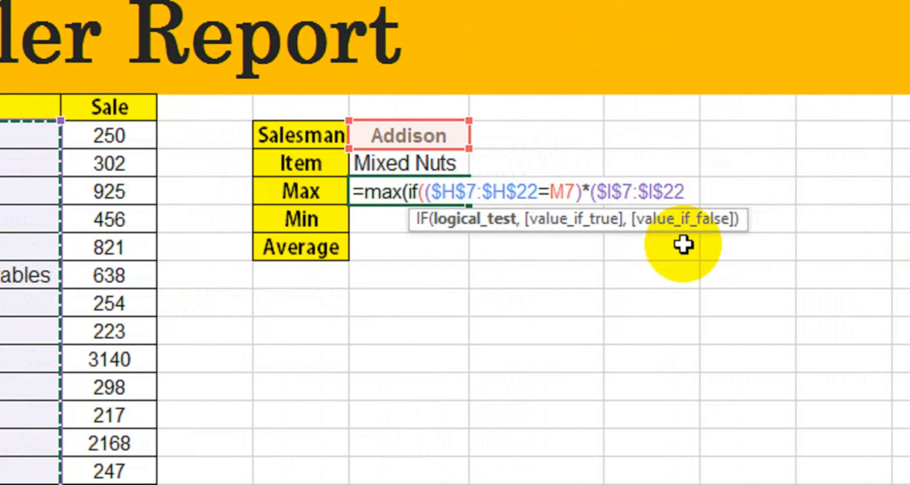
type("=")
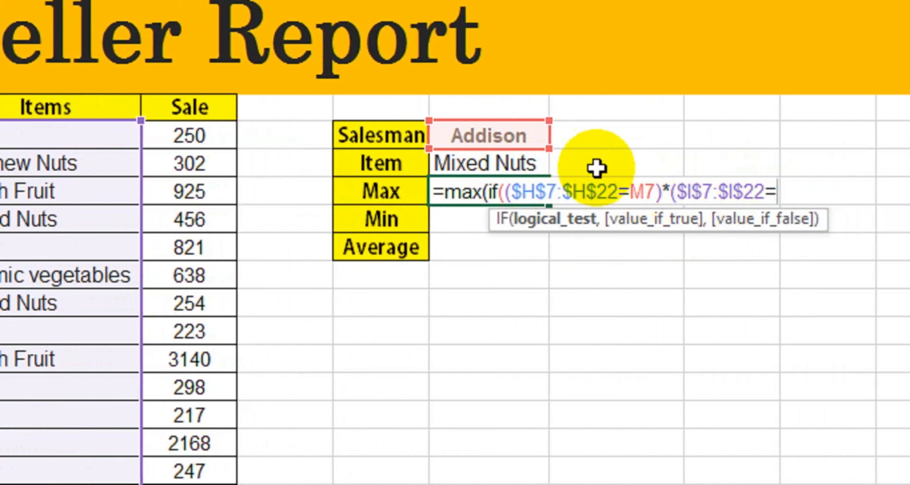
left_click(564, 164)
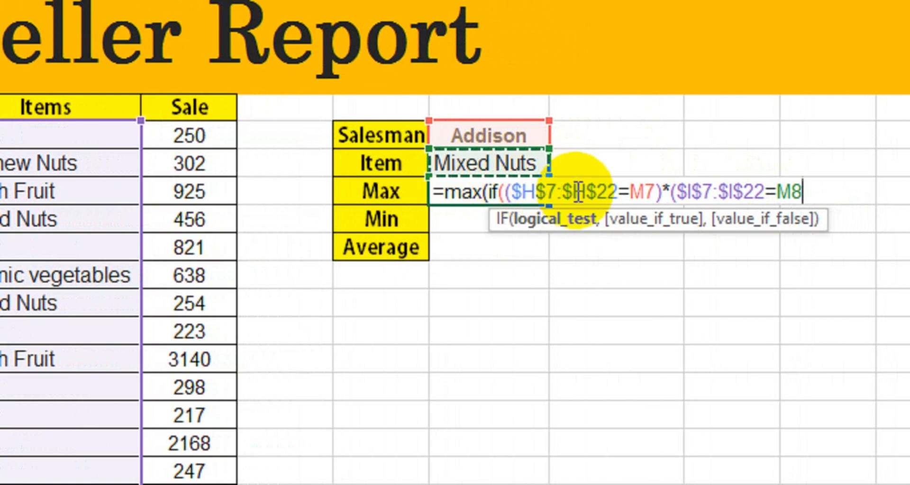
type("),")
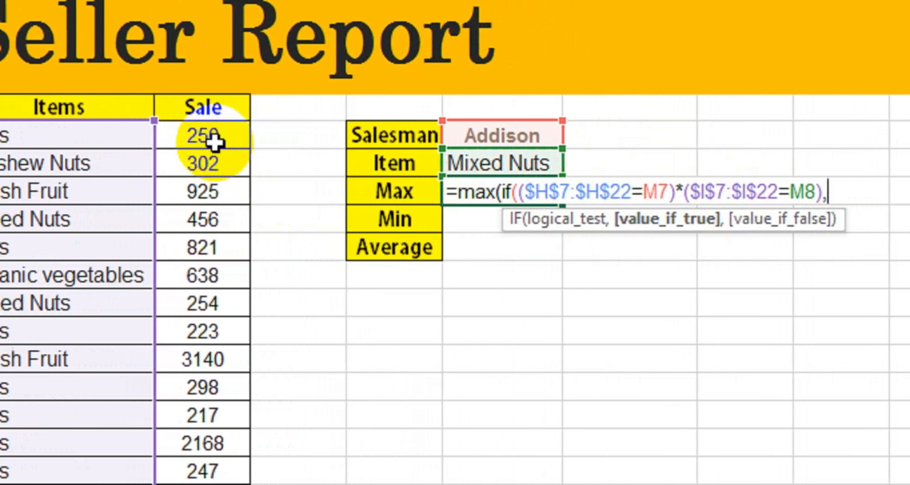
Use the sale range $J$7:$J$22 as the IF function's value if true.
left_click_drag(227, 139, 227, 359)
key("shift+Down")
key("shift+Down")
key("shift+Down")
key("shift+Down")
key("shift+Down")
key("shift+Down")
key("shift+Down")
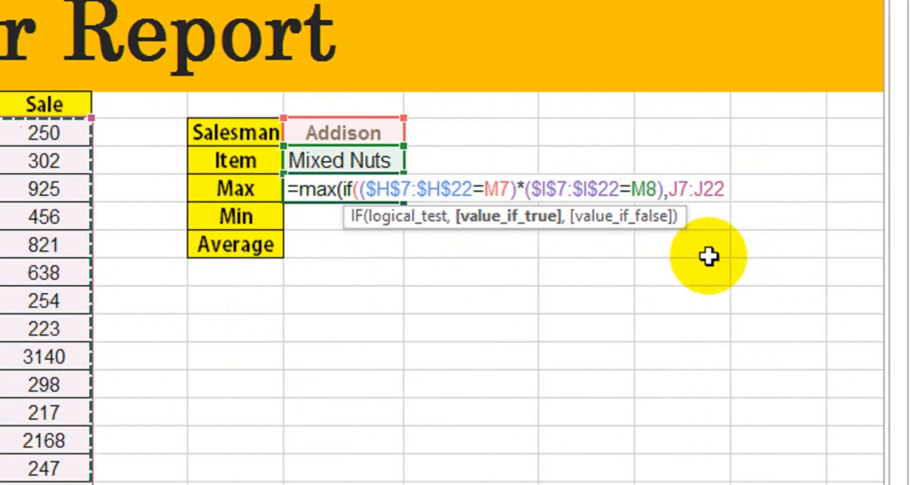
key("F4")
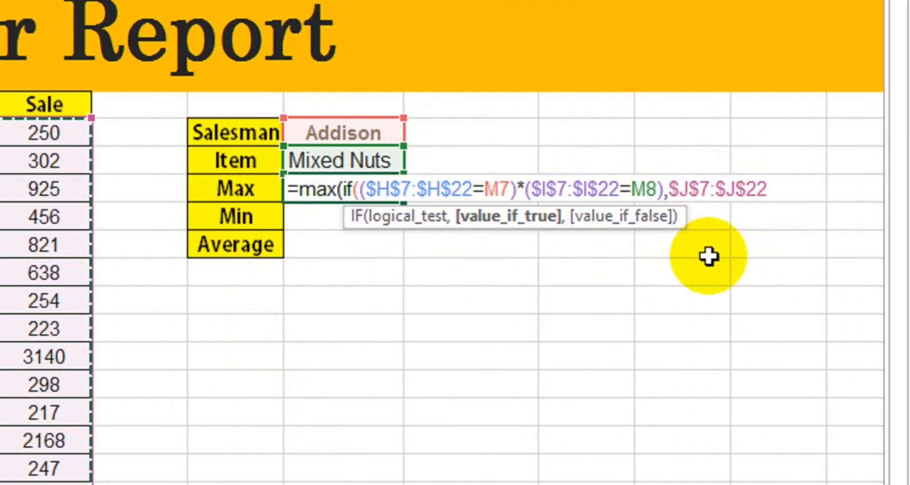
Change the sale reference to J7:J2, add "" as the value if false, close both brackets and enter the formula.
key("F4")
key("F4")
key("F4")
key("BackSpace")
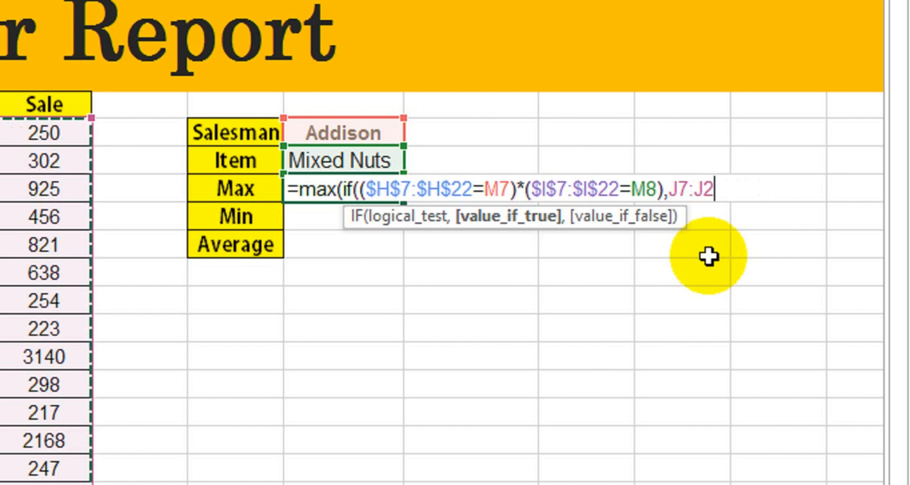
type(",")
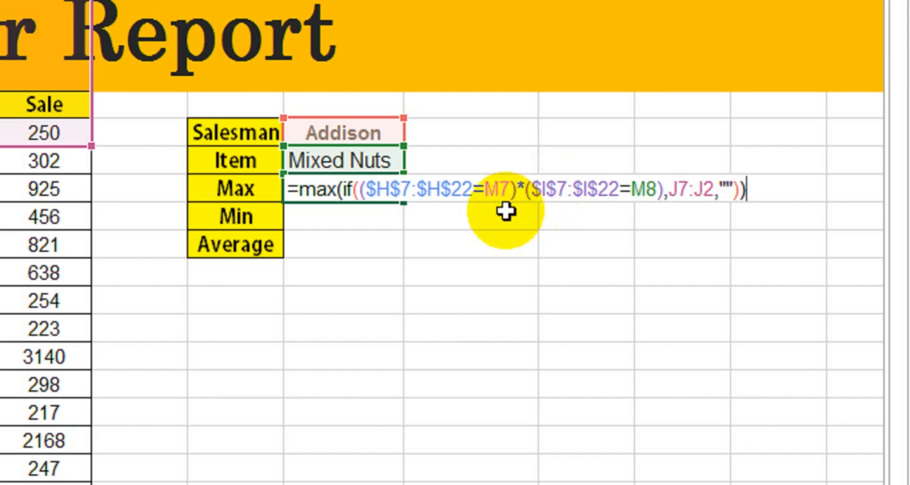
key("Return")
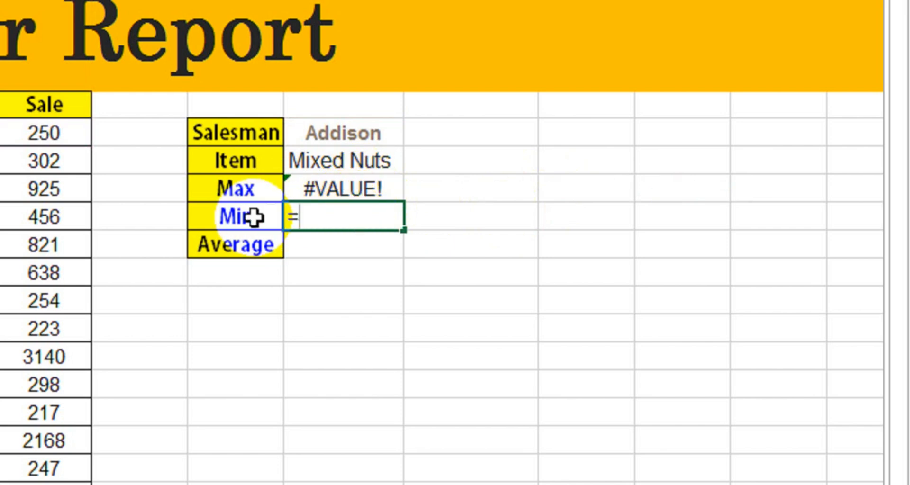
In the Min result cell M10, begin the formula =max(if(($H$7:$H$22=M7) as the salesman condition.
type("max(")
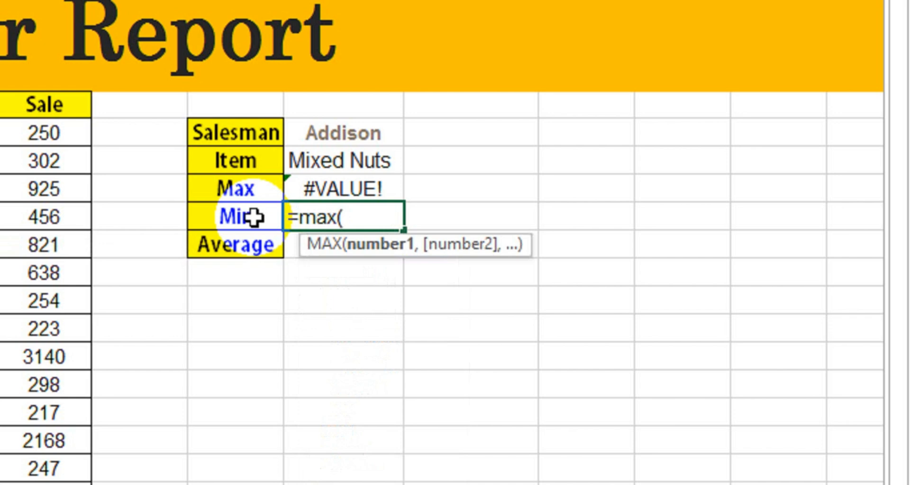
type("if((")
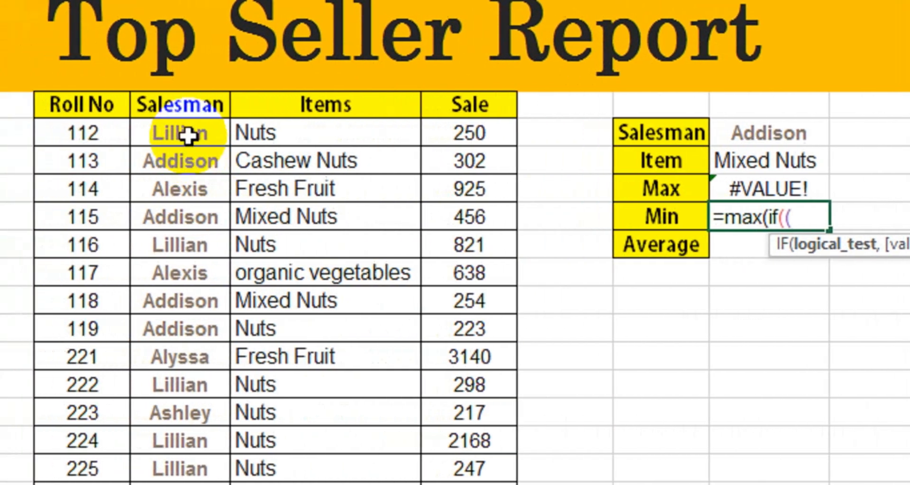
left_click(218, 136)
key("shift+Down")
key("shift+Down")
key("shift+Down")
key("shift+Down")
key("shift+Down")
key("shift+Down")
key("shift+Down")
key("shift+Down")
key("shift+Down")
key("shift+Down")
key("shift+Down")
key("shift+Down")
key("shift+Down")
key("shift+Down")
key("shift+Down")
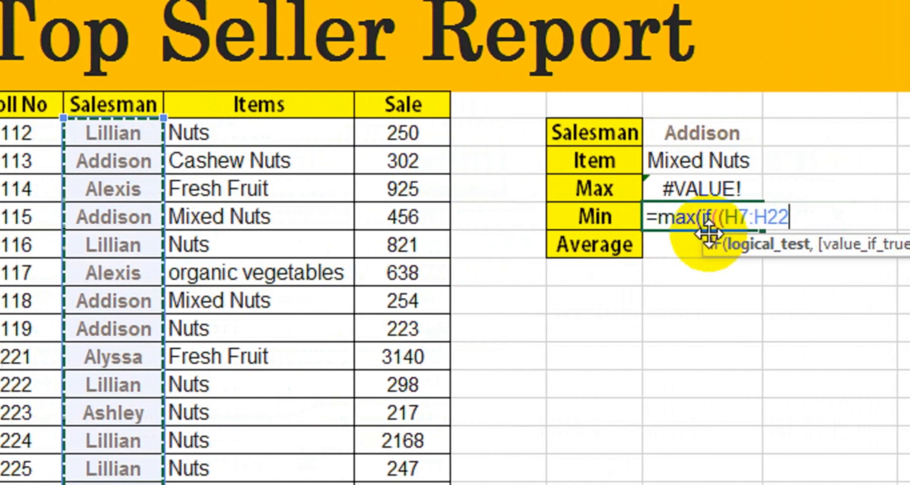
key("F4")
type("=")
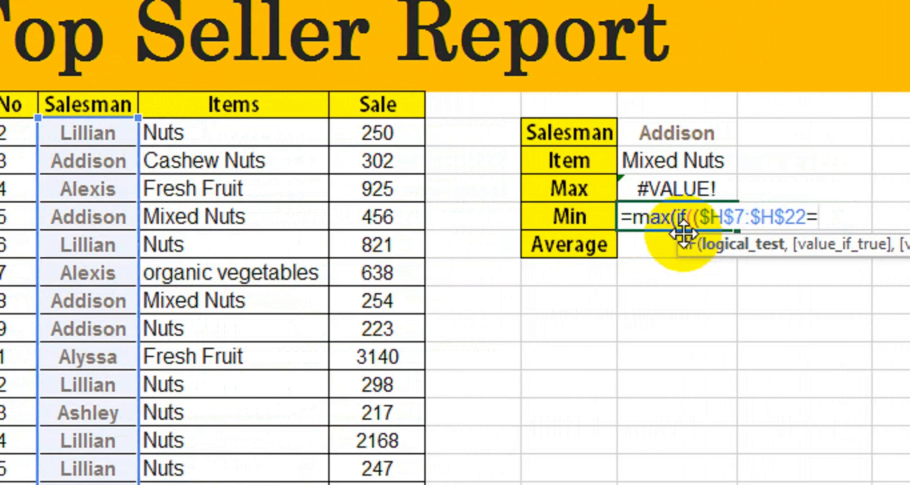
left_click(676, 129)
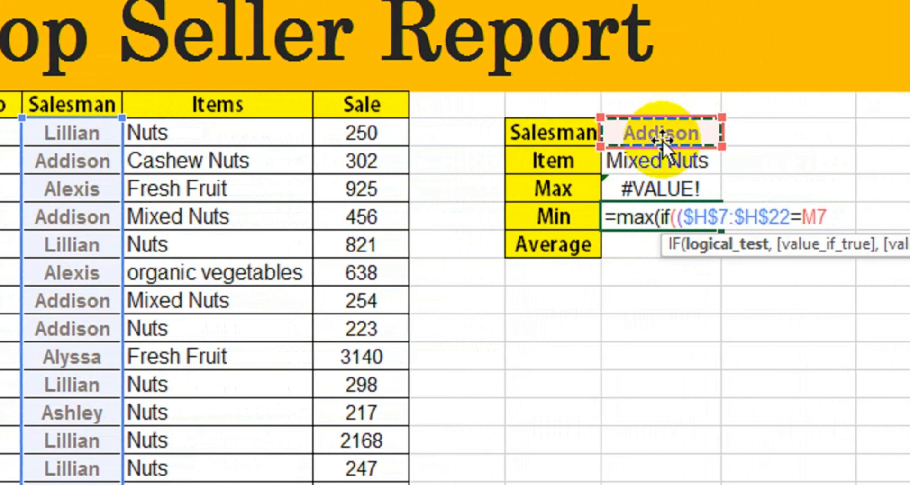
type(")")
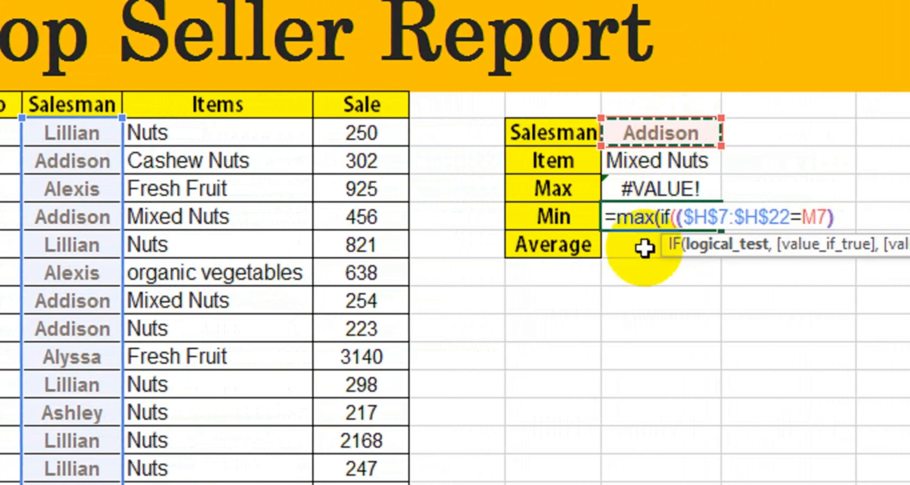
Multiply the Min formula's salesman condition by a second condition comparing the item range $I$7:$I$22 with M8.
type("*")
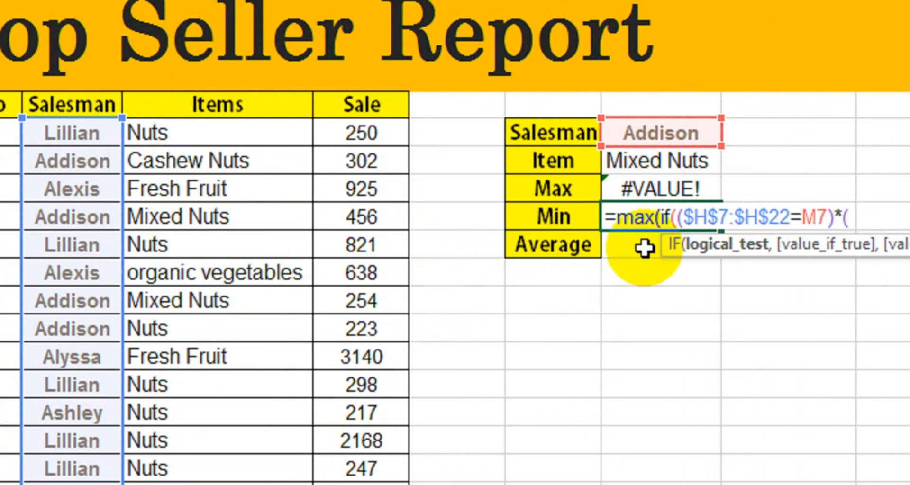
left_click_drag(256, 132, 255, 160)
key("shift+Down")
key("shift+Down")
key("shift+Down")
key("shift+Down")
key("shift+Down")
key("shift+Down")
key("shift+Down")
key("shift+Down")
key("shift+Down")
key("shift+Down")
key("shift+Down")
key("shift+Down")
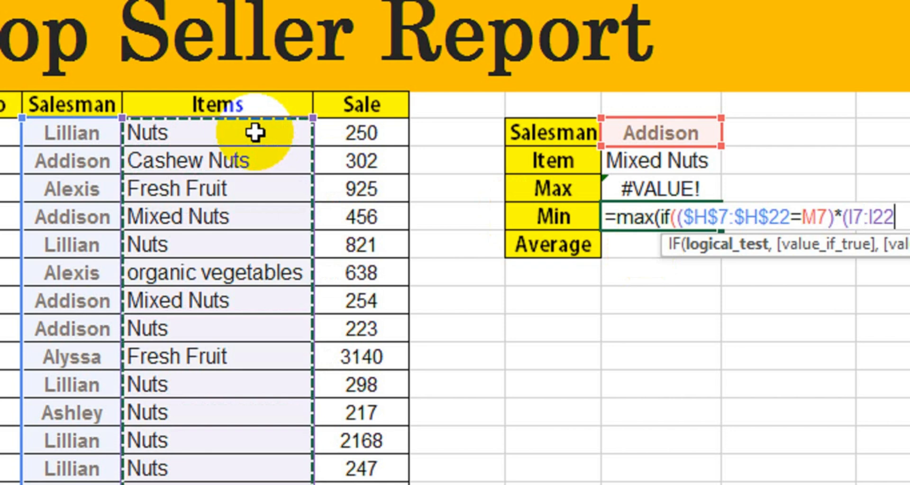
key("F4")
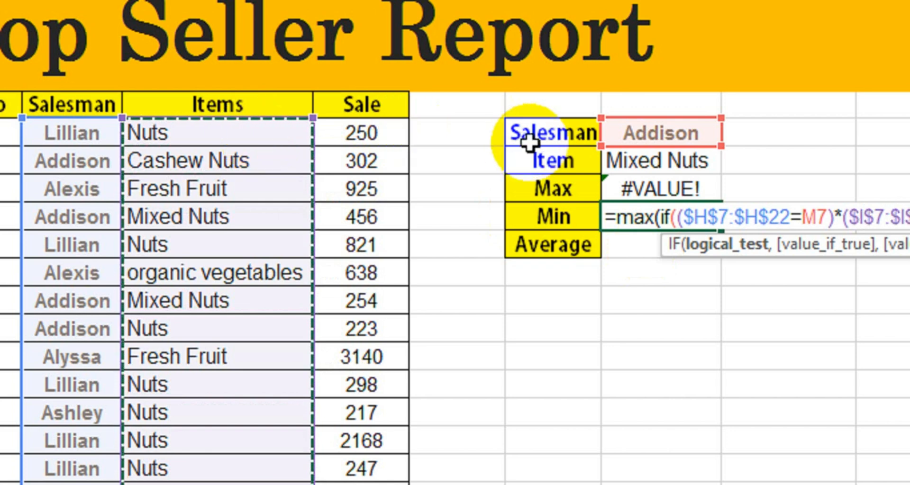
type("=")
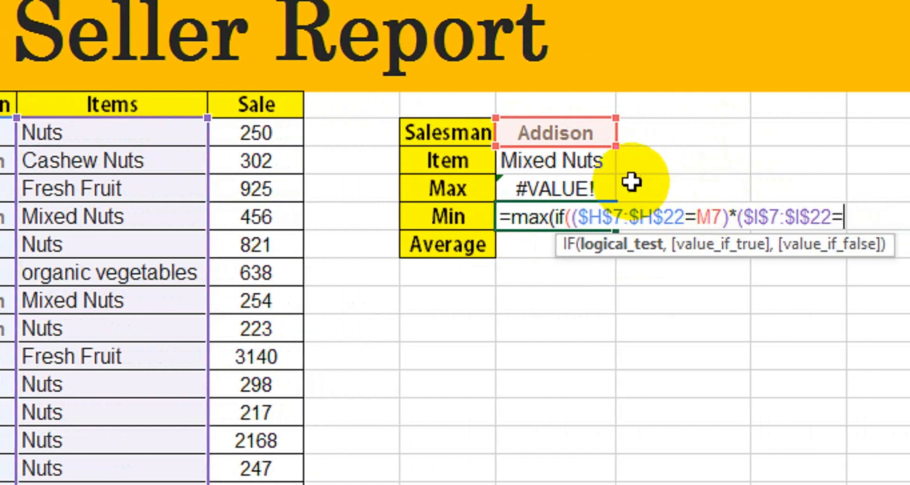
left_click(589, 162)
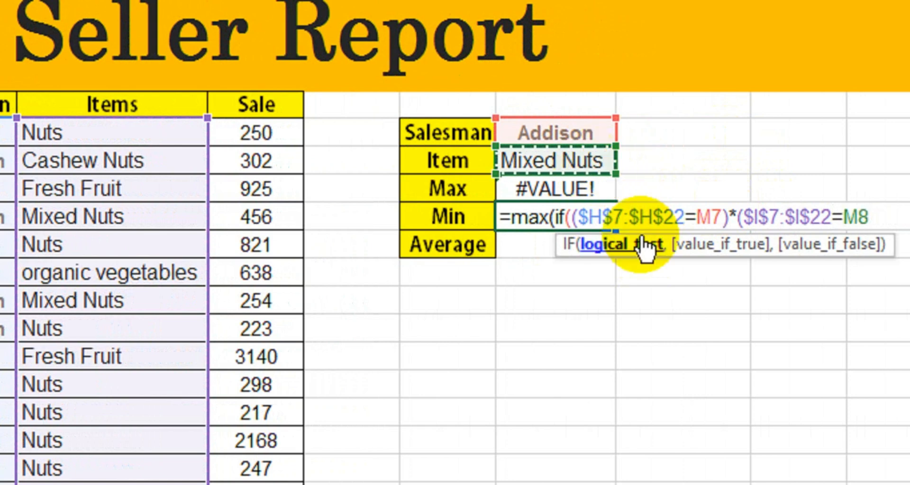
type(")")
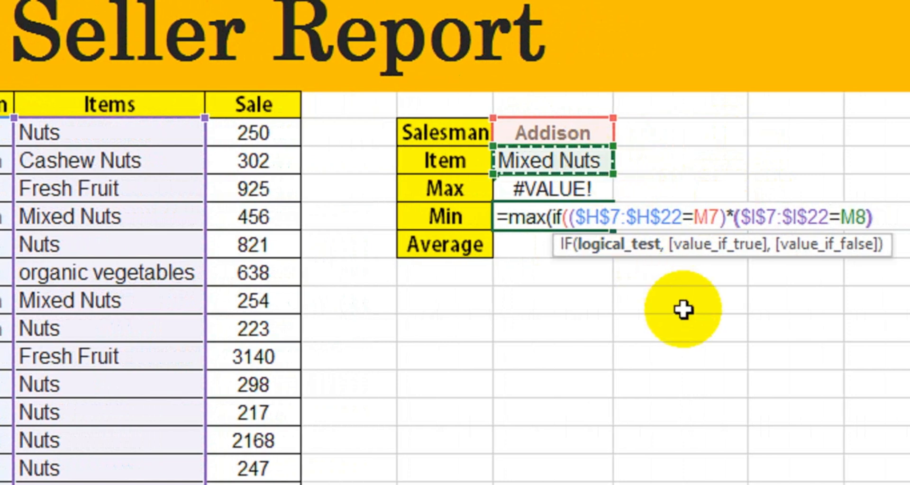
Complete the IF function with $J$7:$J$22 as the value if true and "" as the value if false, closing both brackets.
type(",")
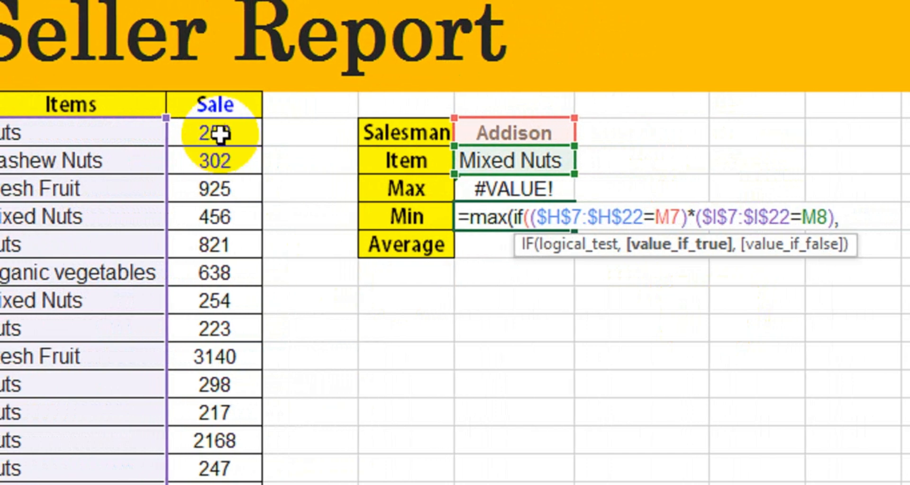
left_click_drag(219, 134, 222, 467)
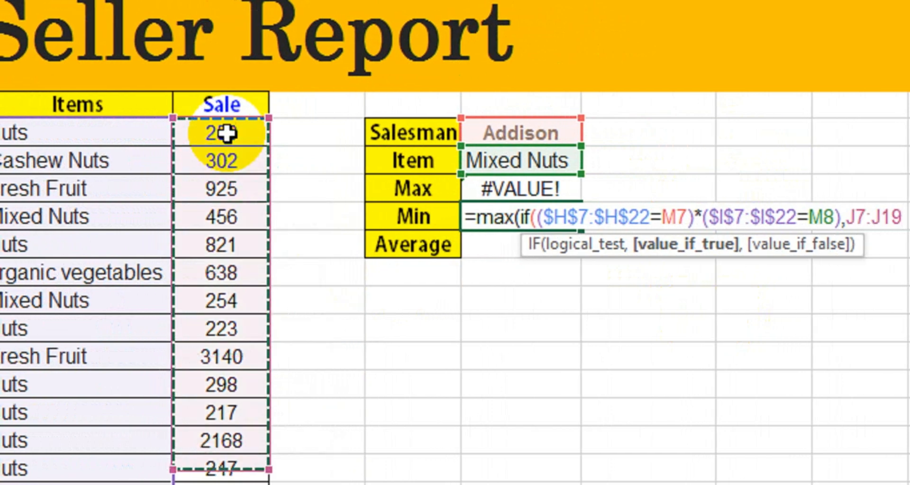
key("shift+Down")
key("shift+Down")
key("shift+Down")
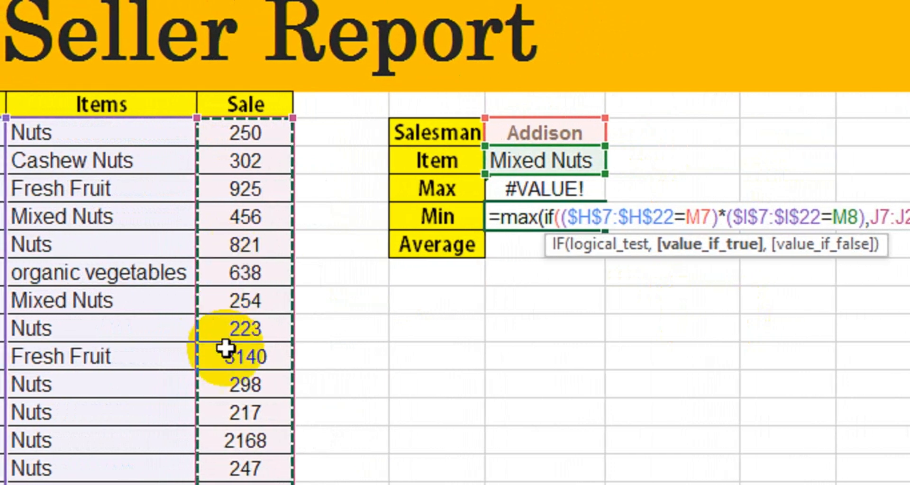
key("F4")
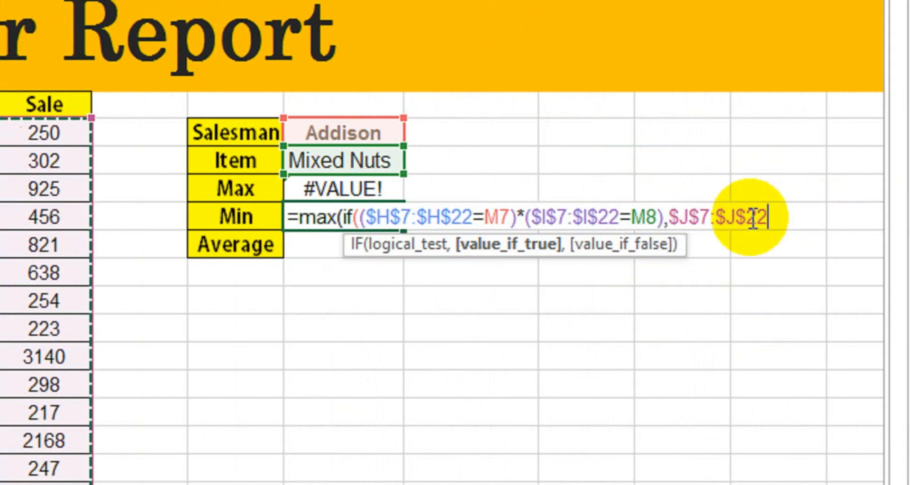
type(",")
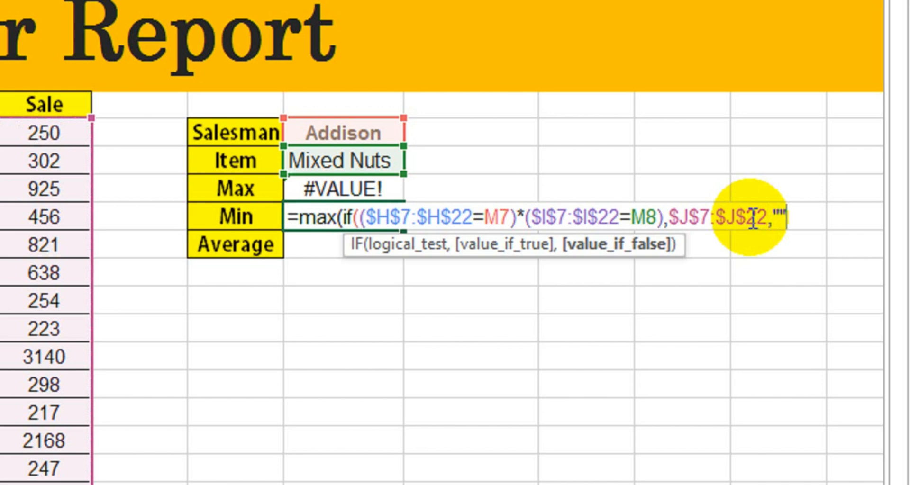
type("\"\"))")
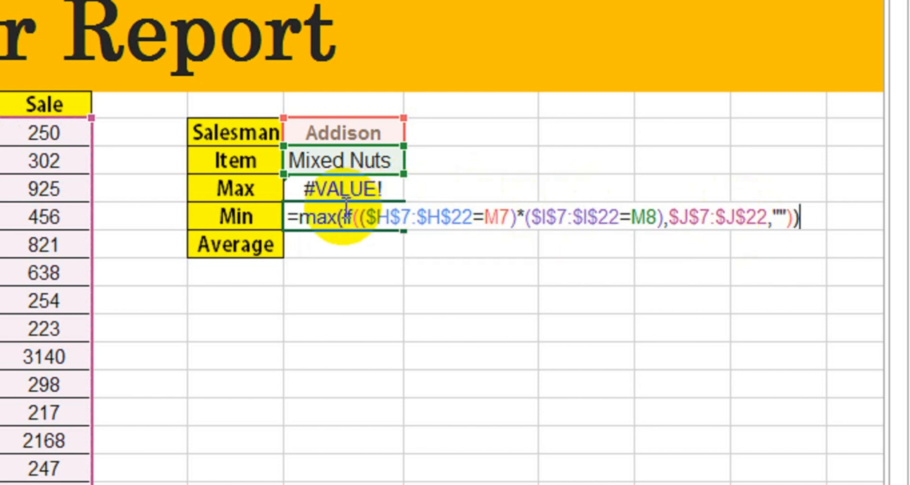
Change the function name in the Min cell from max to min and enter the formula.
left_click(336, 217)
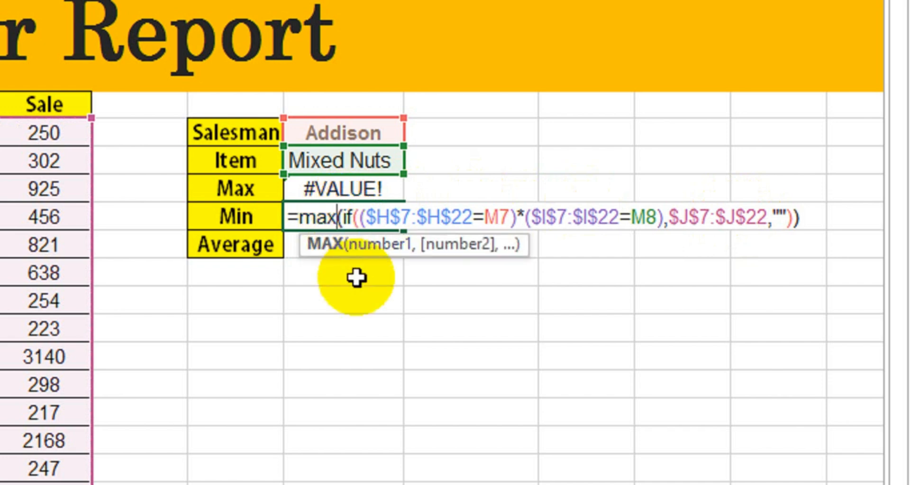
key("BackSpace")
key("BackSpace")
type("in")
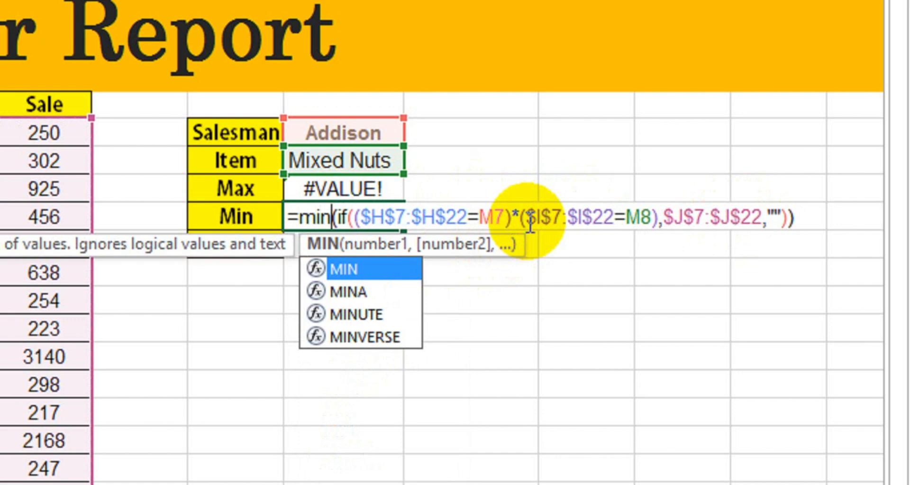
key("ctrl+shift+Return")
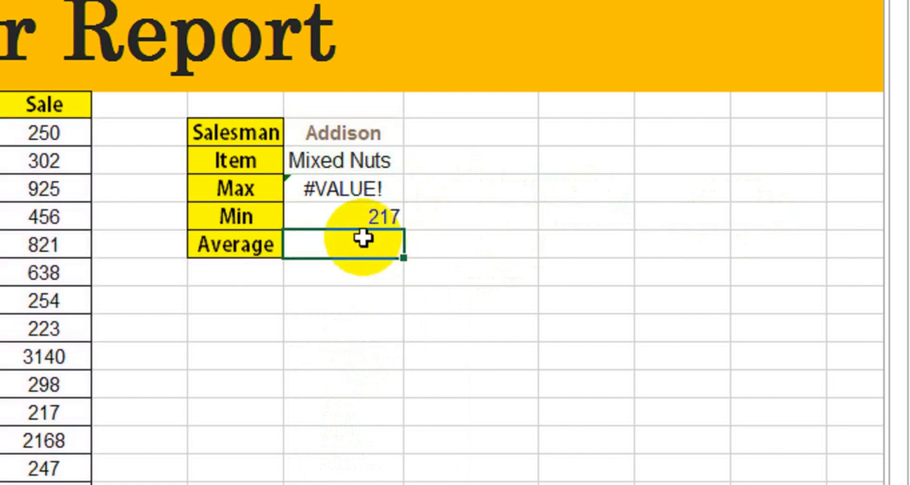
Try to re-enter the existing Max formula as an array formula.
left_click(358, 198)
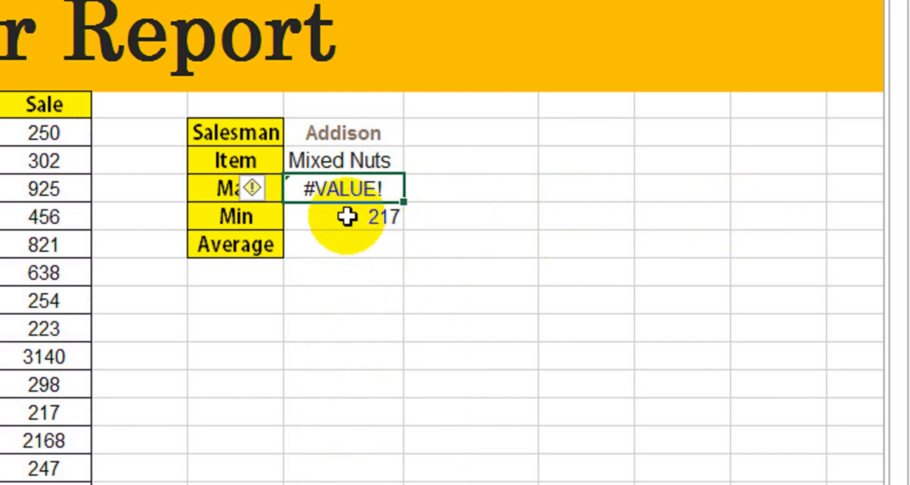
double_click(350, 188)
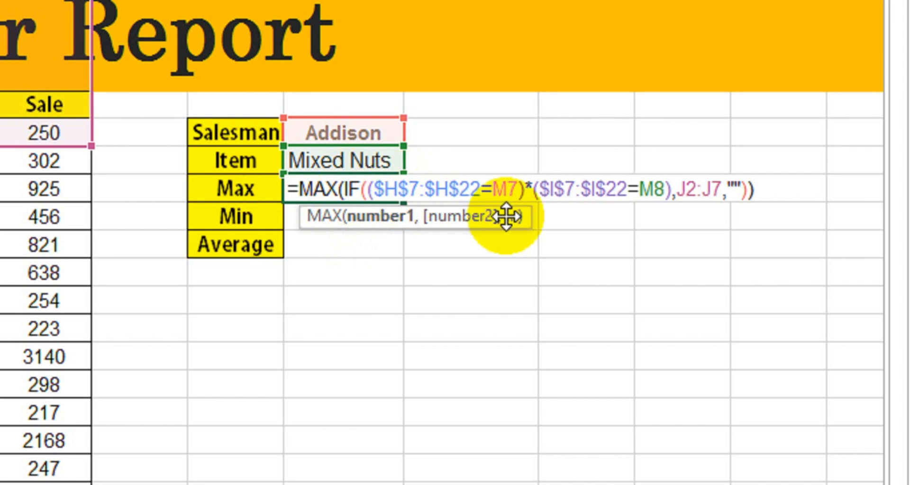
key("ctrl+shift+Return")
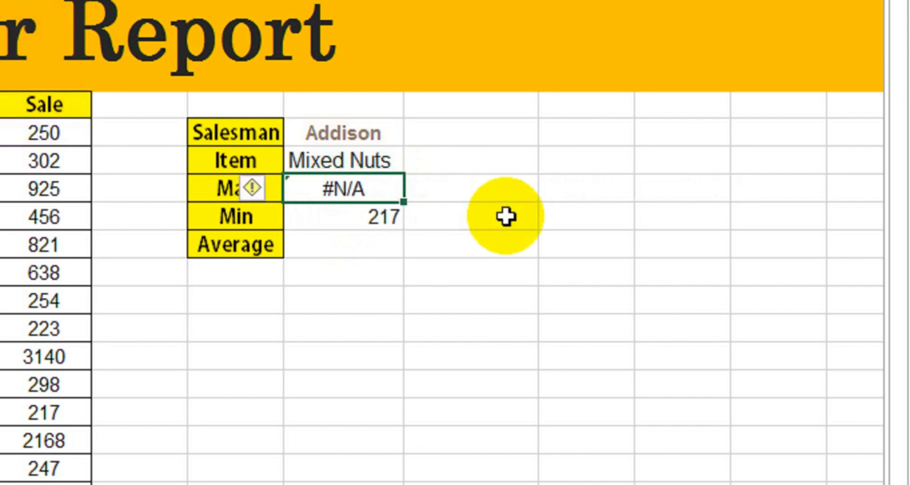
Replace the J2:J7 reference in the Max formula with the absolute sale range $J$7:$J$22 and enter it.
double_click(370, 192)
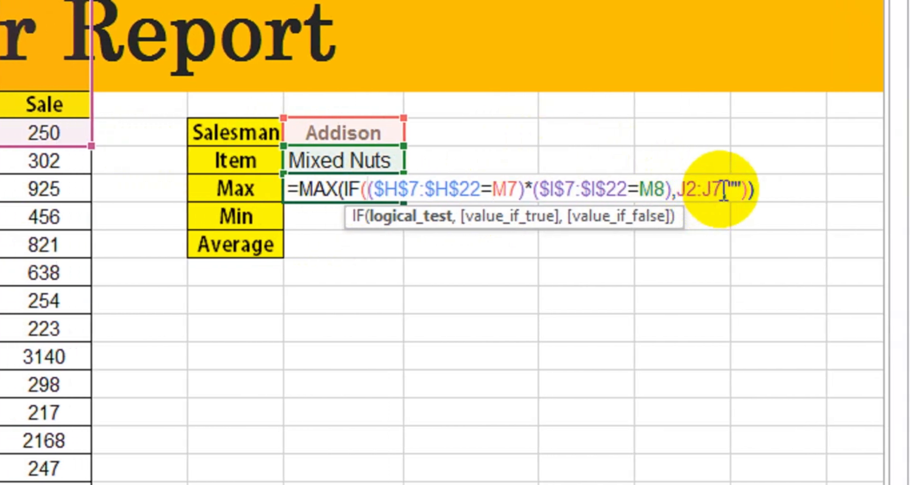
left_click(724, 192)
key("BackSpace")
key("BackSpace")
key("BackSpace")
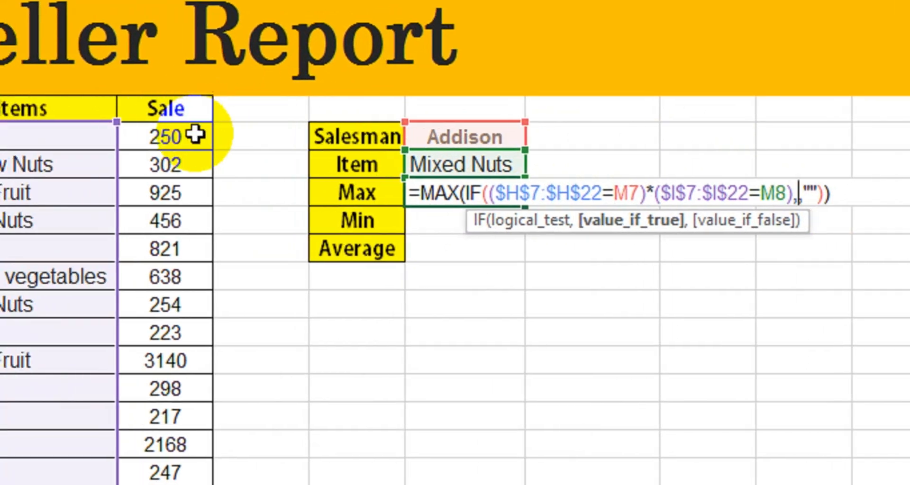
left_click(72, 132)
key("shift+Down")
key("shift+Down")
key("shift+Down")
key("shift+Down")
key("shift+Down")
key("shift+Down")
key("shift+Down")
key("shift+Down")
key("shift+Down")
key("shift+Down")
key("shift+Down")
key("shift+Down")
key("shift+Down")
key("shift+Down")
key("shift+Down")
key("shift+Down")
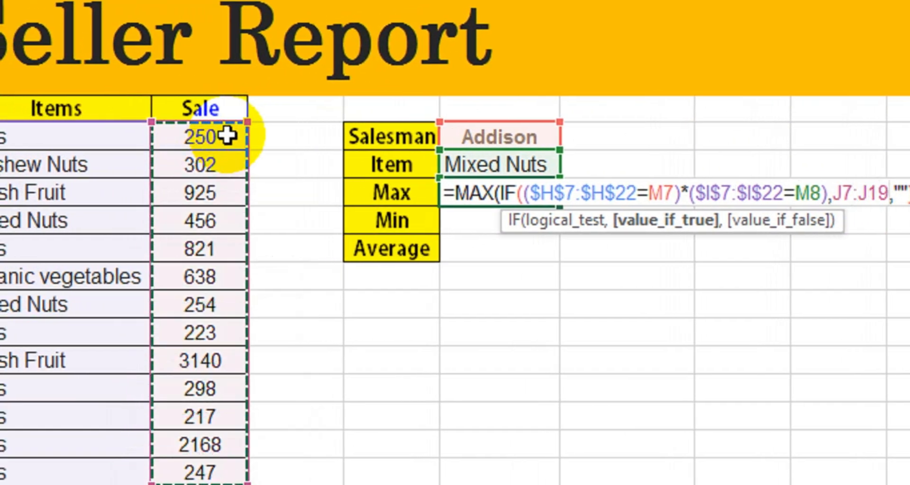
key("shift+Up")
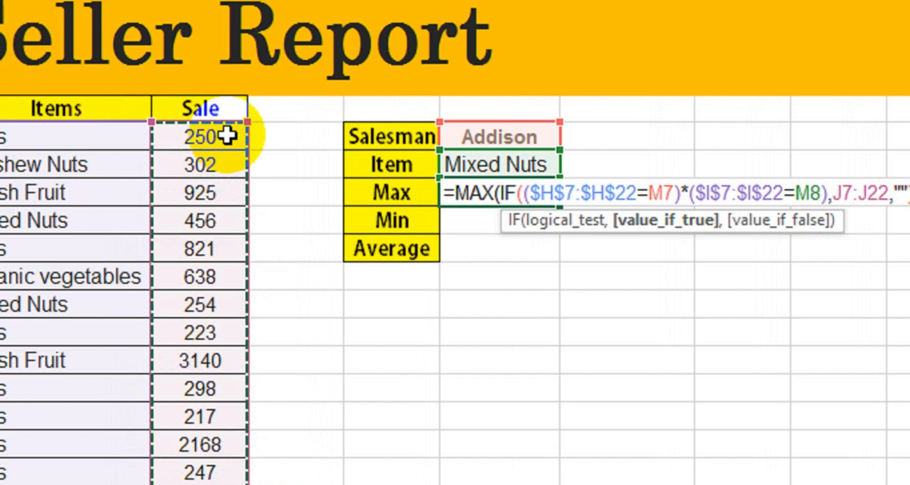
key("F4")
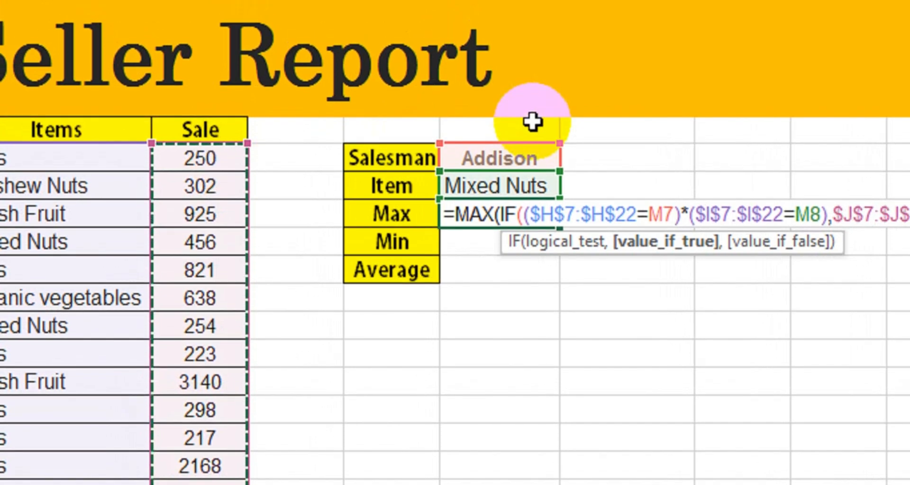
type(",\"\"))")
key("Return")
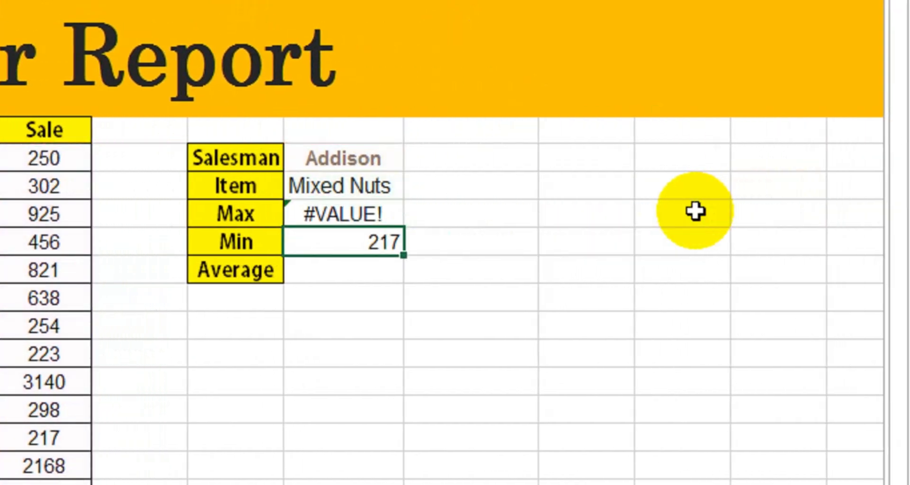
Convert the corrected formula in the Max result cell into an array formula.
left_click(362, 213)
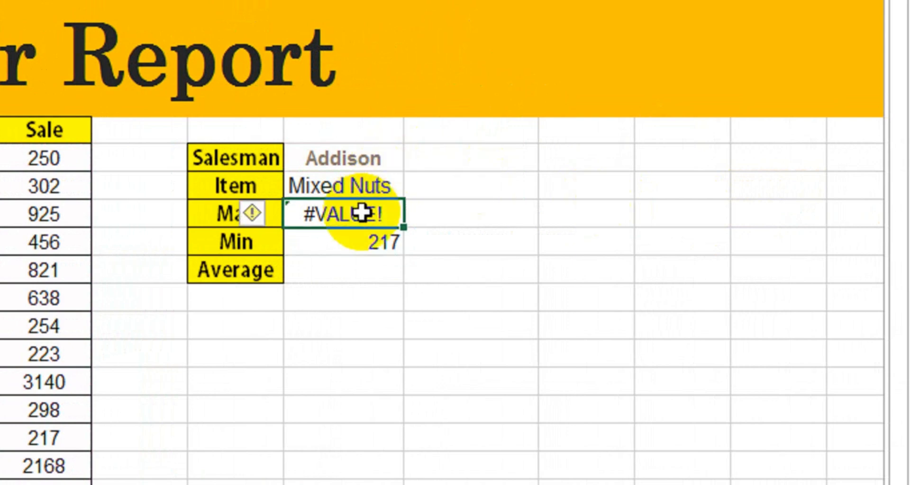
double_click(362, 213)
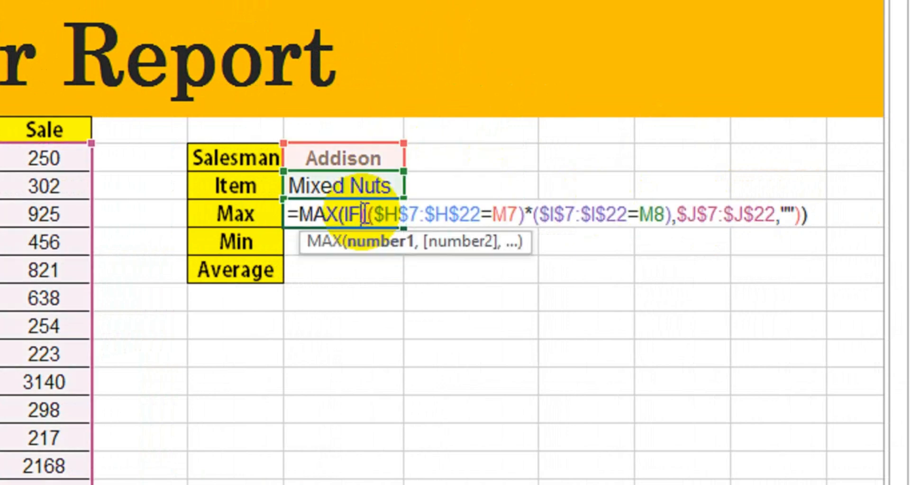
key("ctrl+shift+Return")
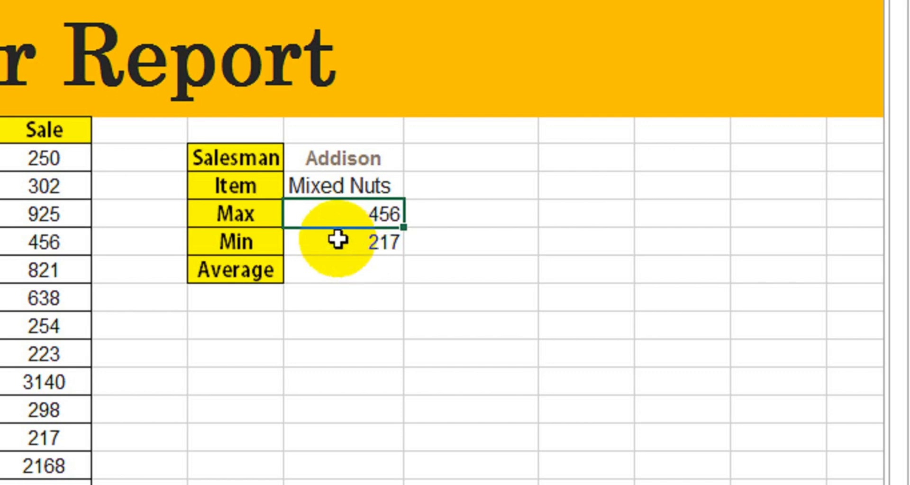
left_click(362, 242)
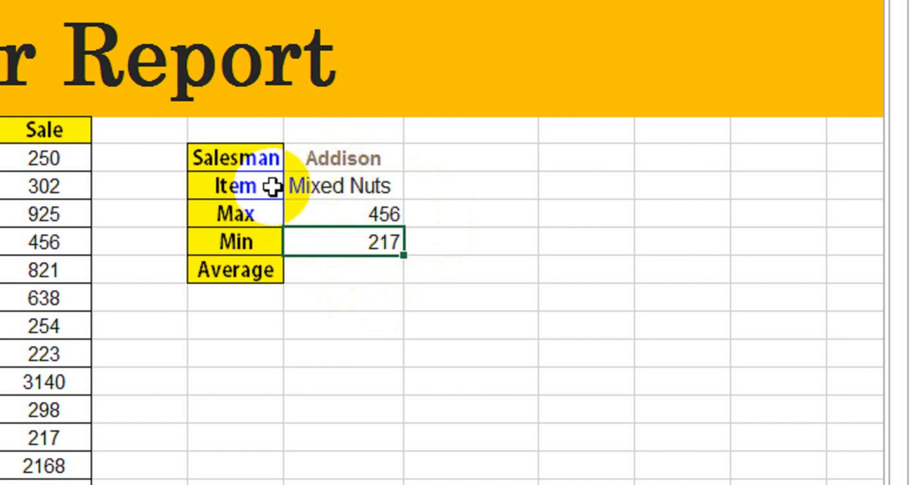
left_click(300, 217)
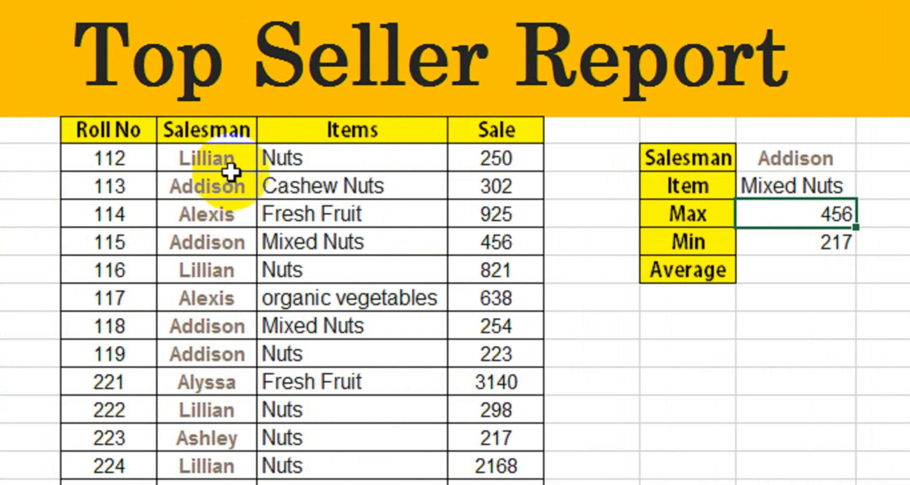
Set the Salesman criterion to the salesman in the table's first row and the Item criterion to Nuts.
left_click(767, 156)
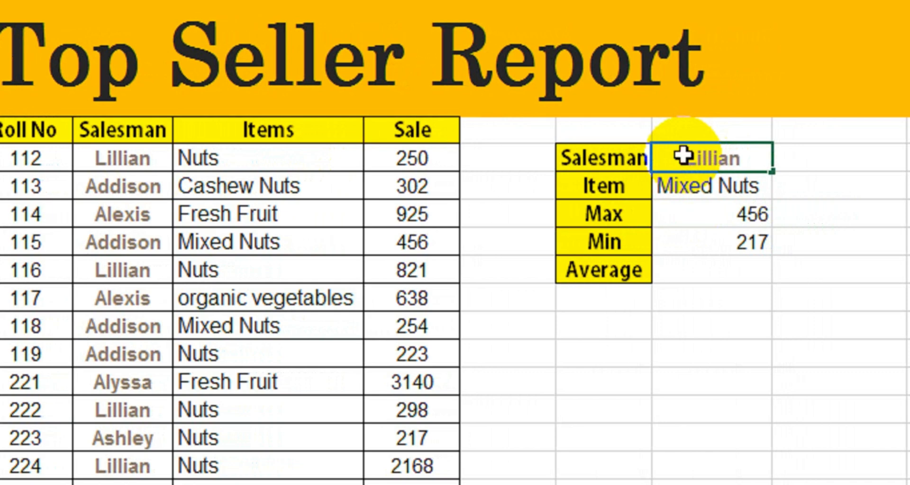
key("Return")
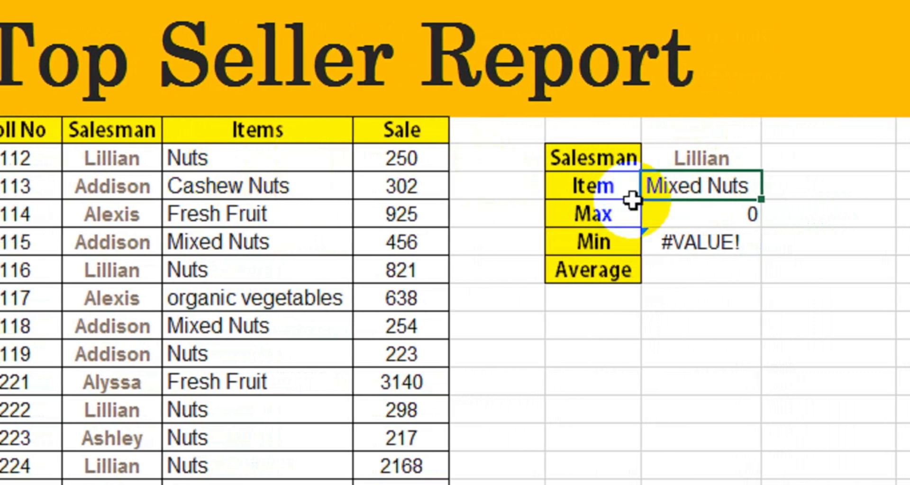
type("N")
key("Return")
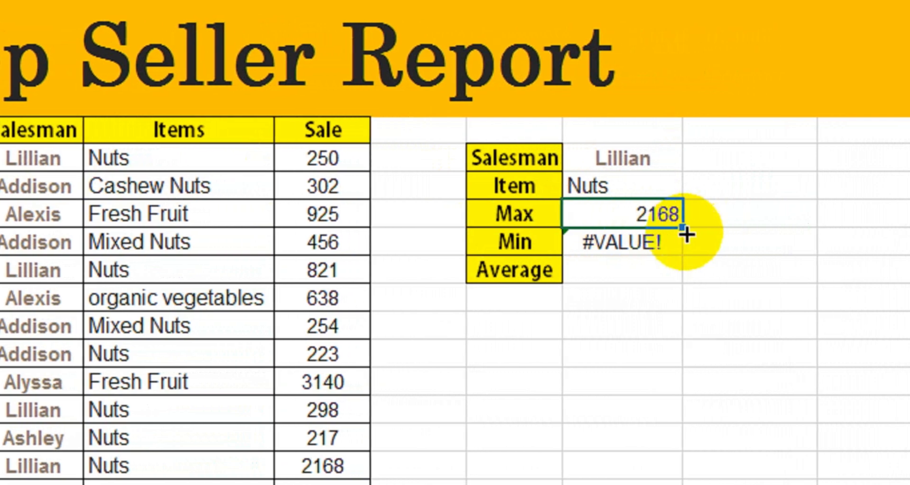
Convert the formula in the Min result cell into an array formula.
left_click(630, 251)
double_click(635, 244)
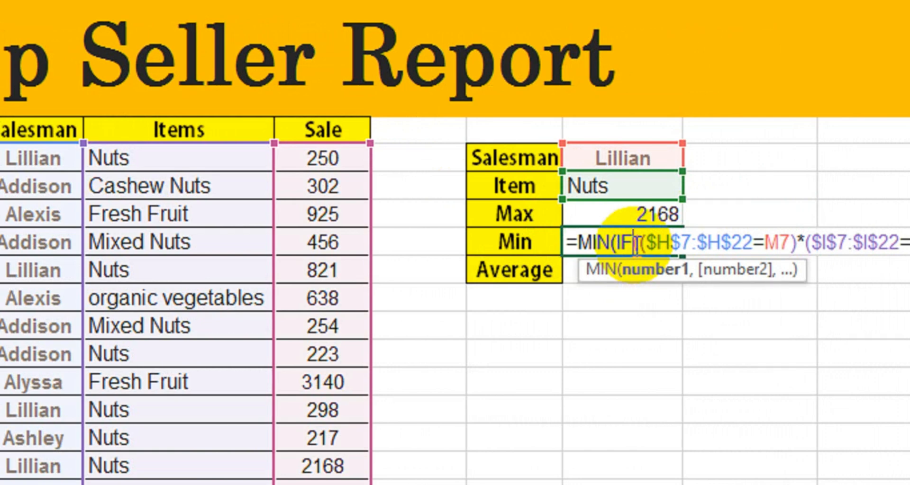
key("ctrl+shift+Return")
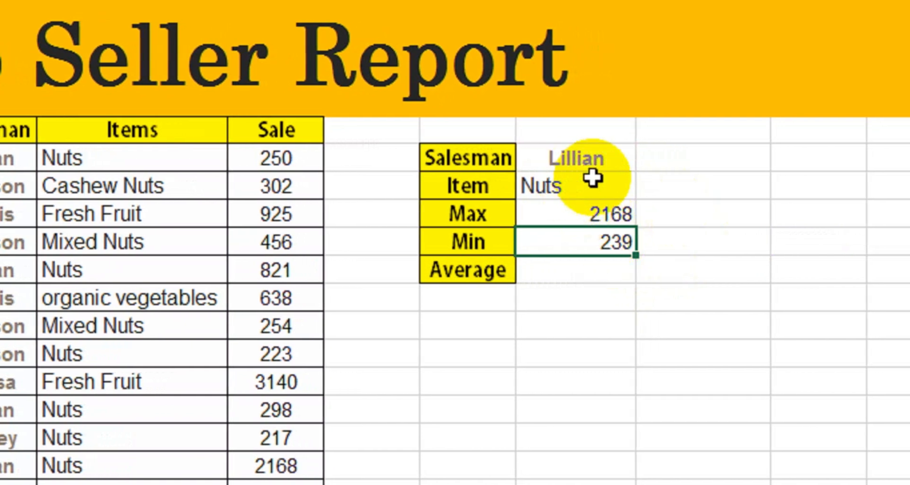
left_click(644, 222)
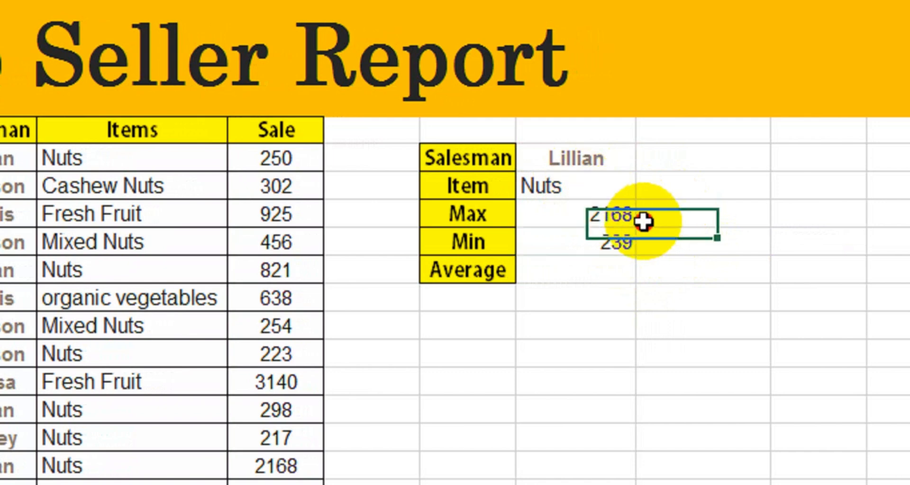
Start an AVERAGE formula with a nested IF function in the Average result cell.
left_click(616, 238)
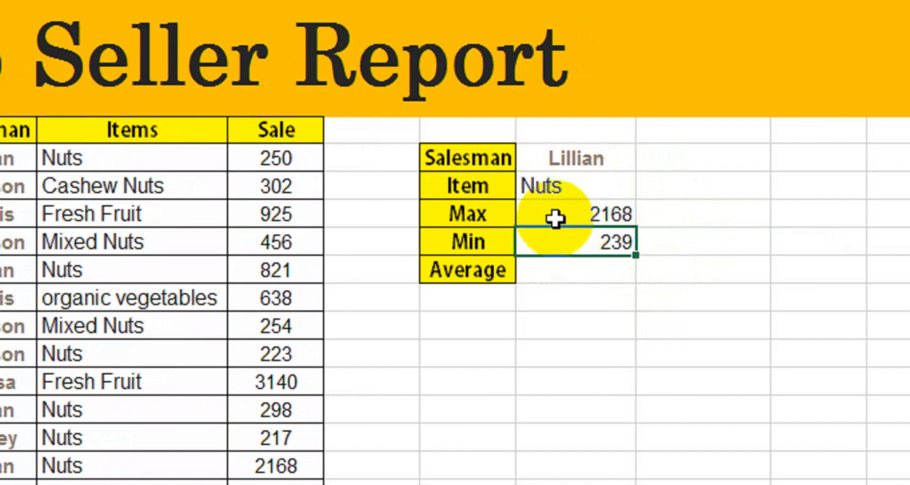
left_click(555, 265)
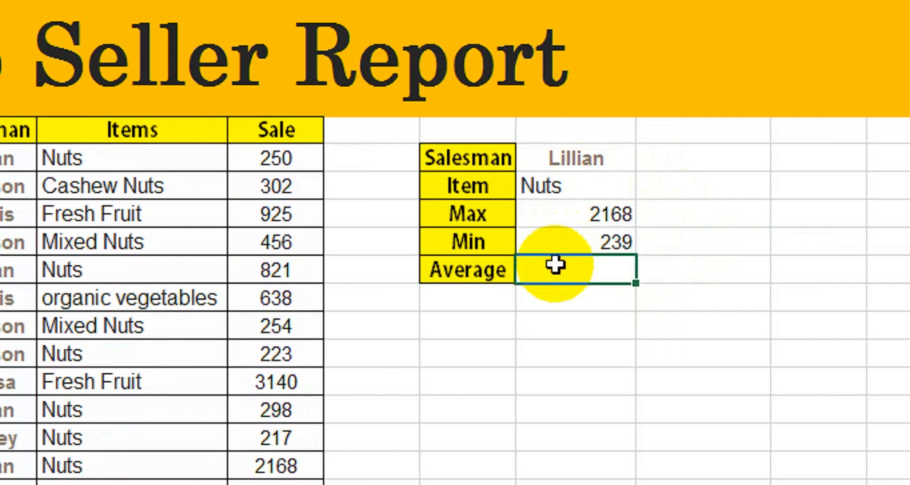
type("=avera")
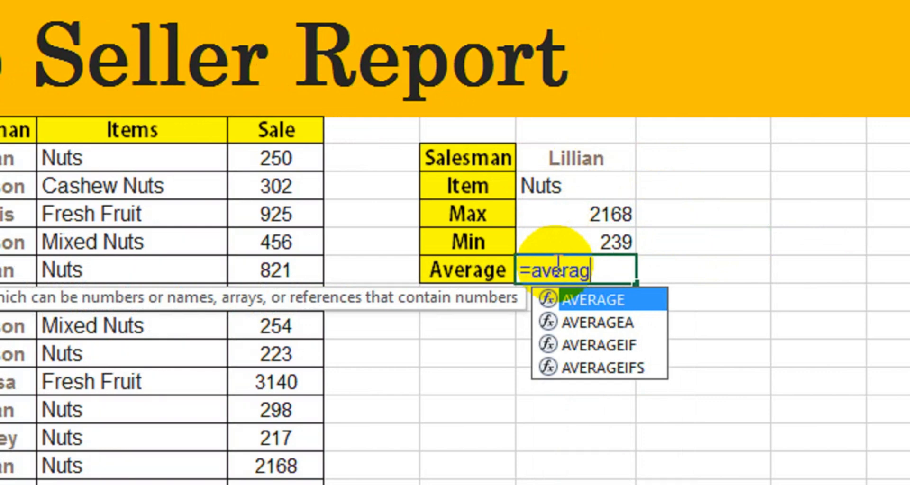
type("g")
key("Tab")
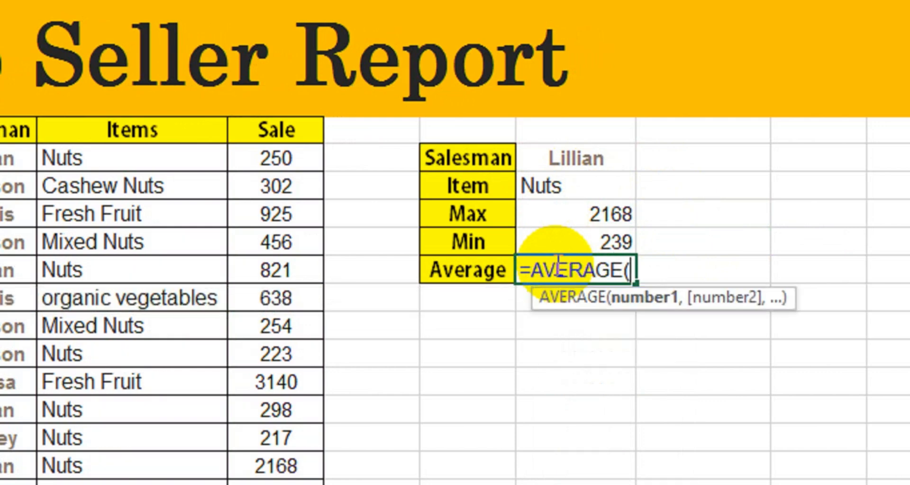
type("if((")
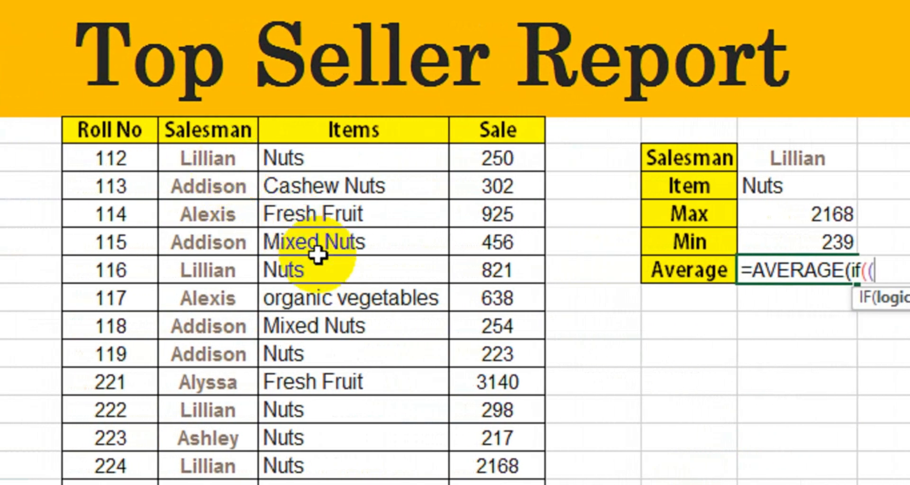
Add the salesman condition to the Average formula's IF test, comparing the absolute range $H$7:$H$22 with criterion cell M7.
left_click(219, 155)
key("shift+Down")
key("shift+Down")
key("shift+Down")
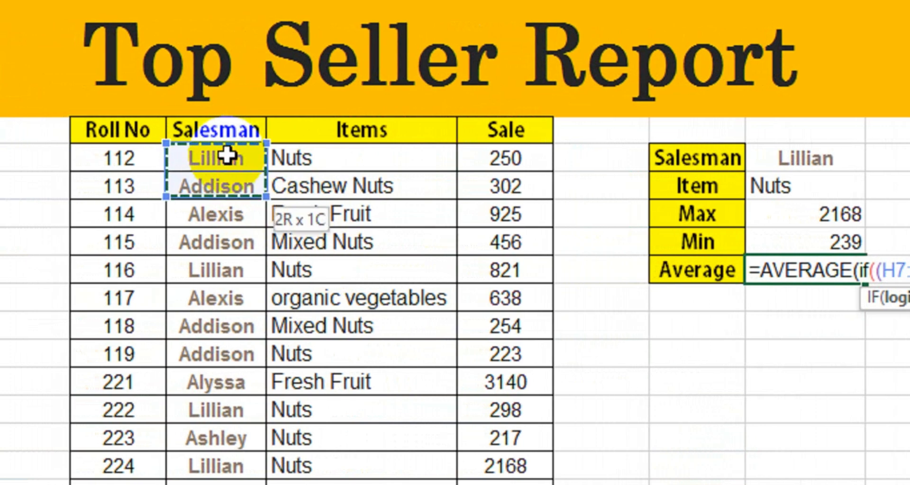
key("ctrl+shift+Down")
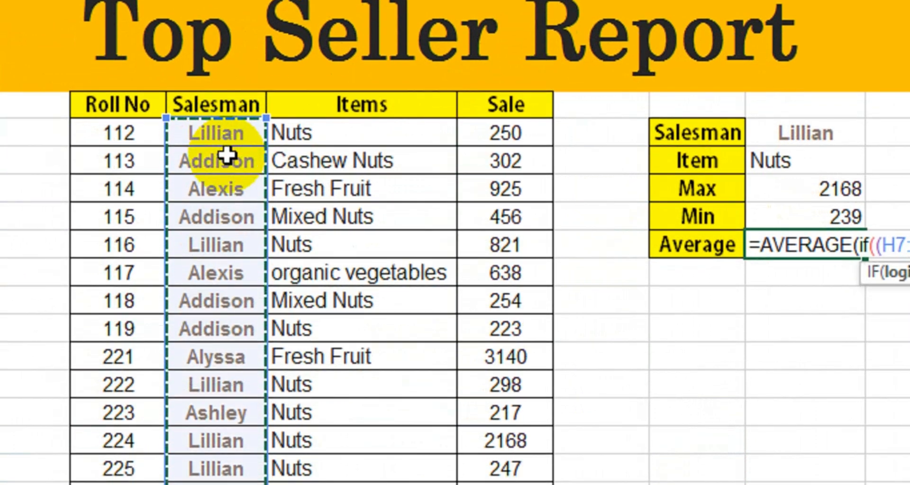
key("F4")
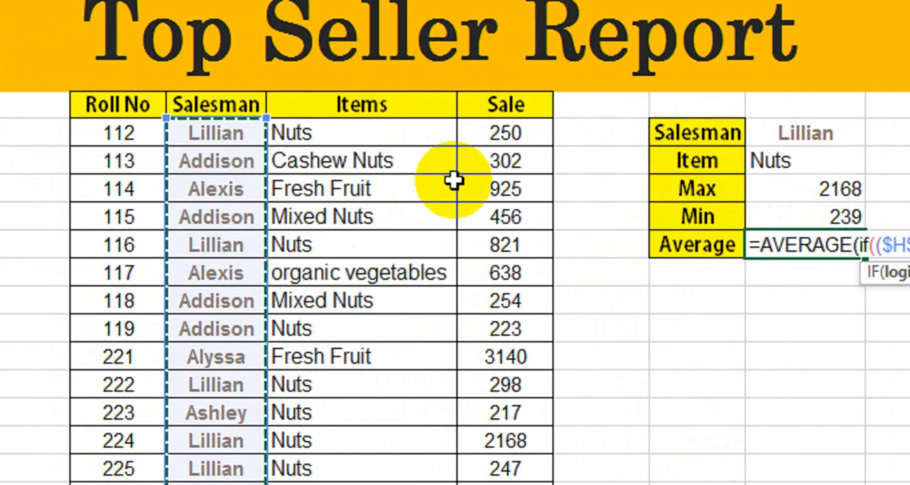
type("=")
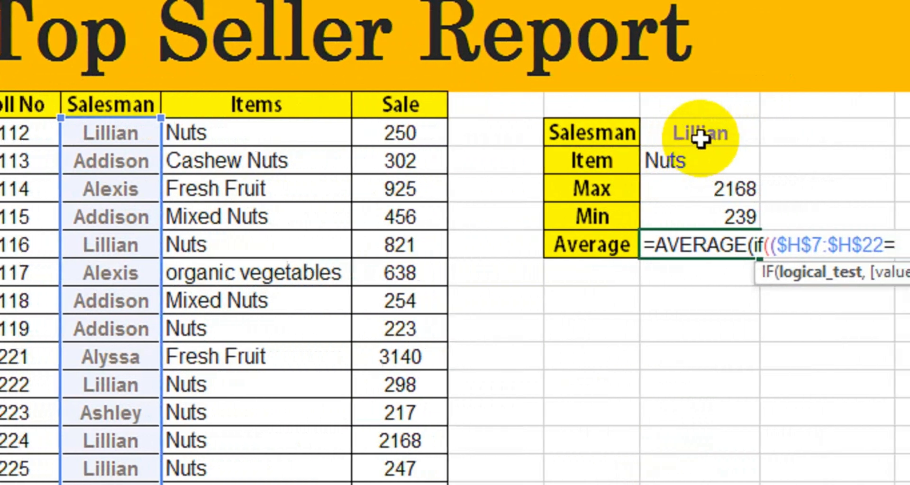
left_click(806, 135)
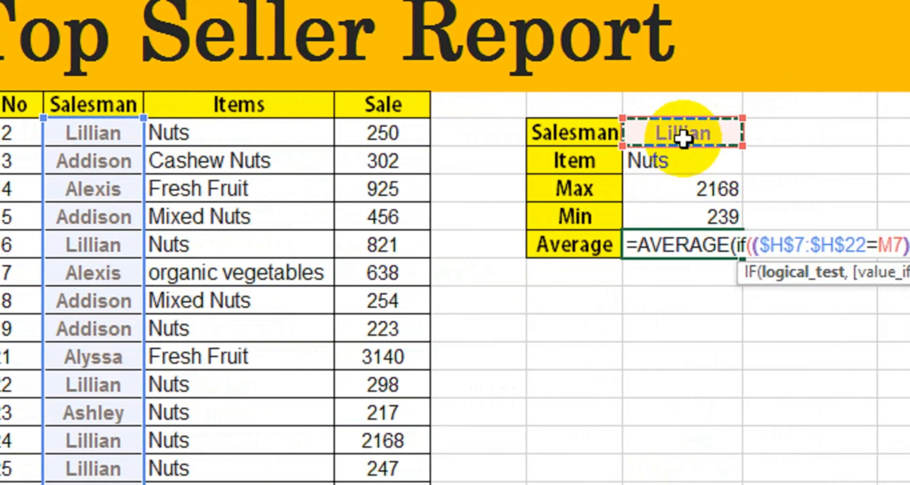
Multiply the salesman condition by an item condition comparing the absolute range $I$7:$I$22 with criterion cell M8.
type(")*(")
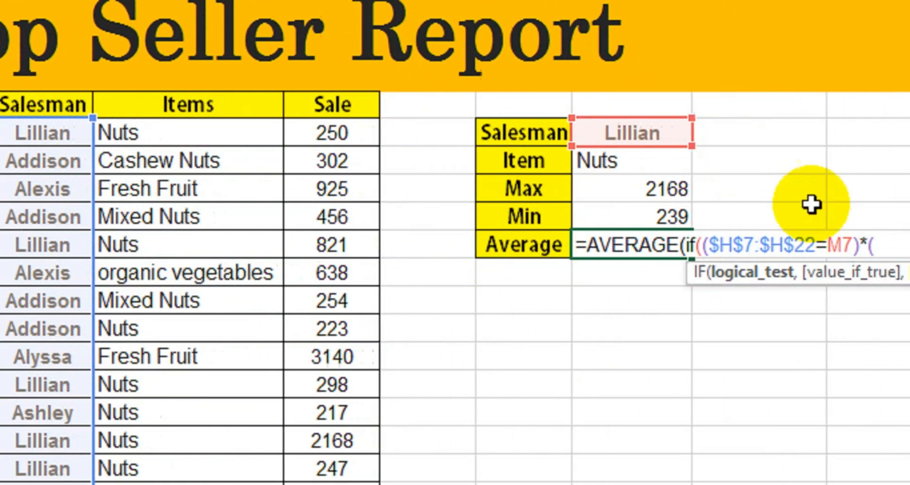
left_click(215, 133)
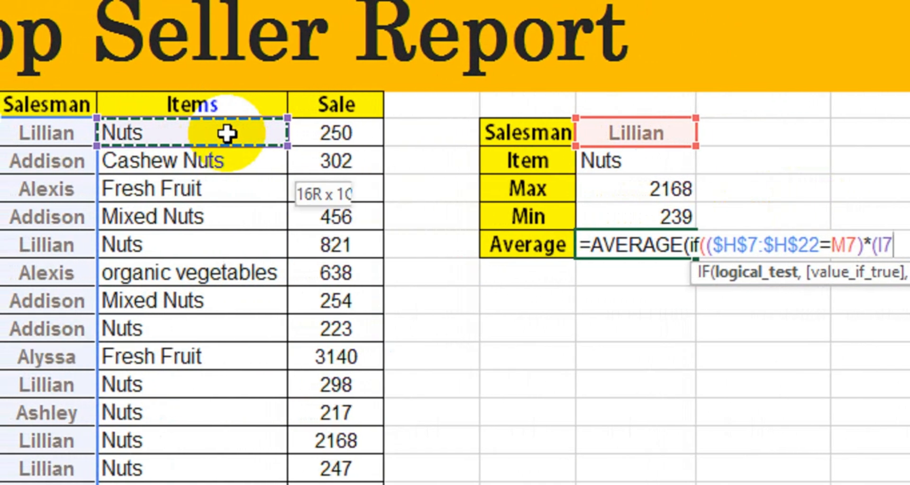
key("shift+Down")
key("ctrl+shift+Down")
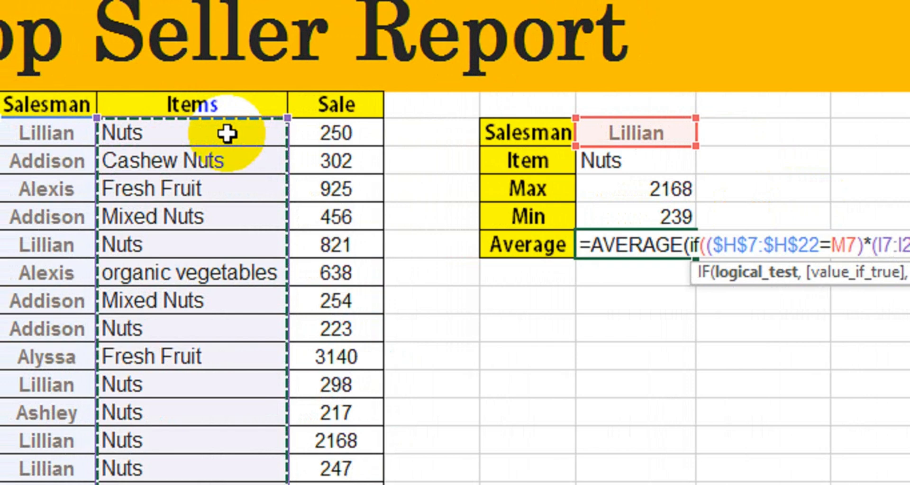
key("F4")
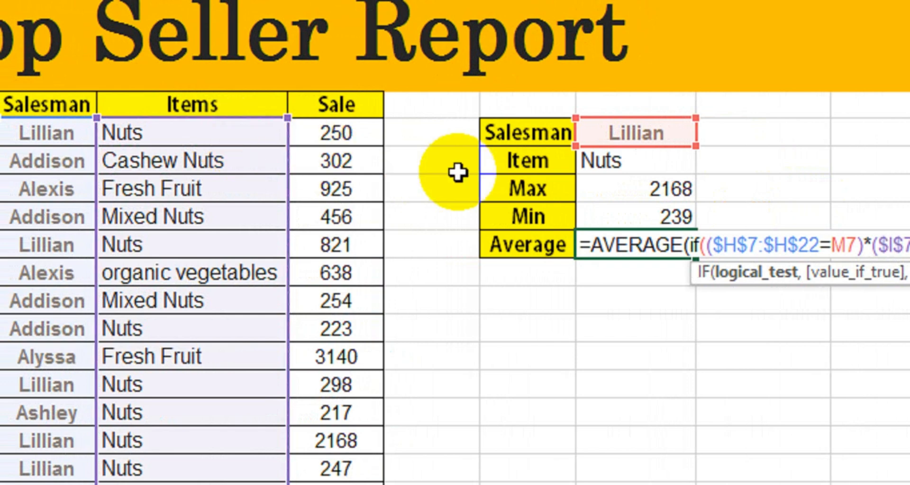
type("=")
left_click(602, 161)
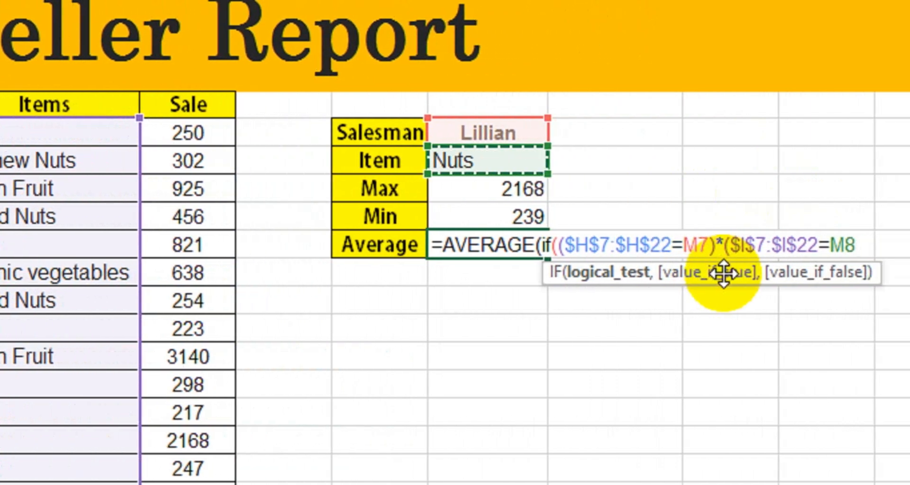
type("),")
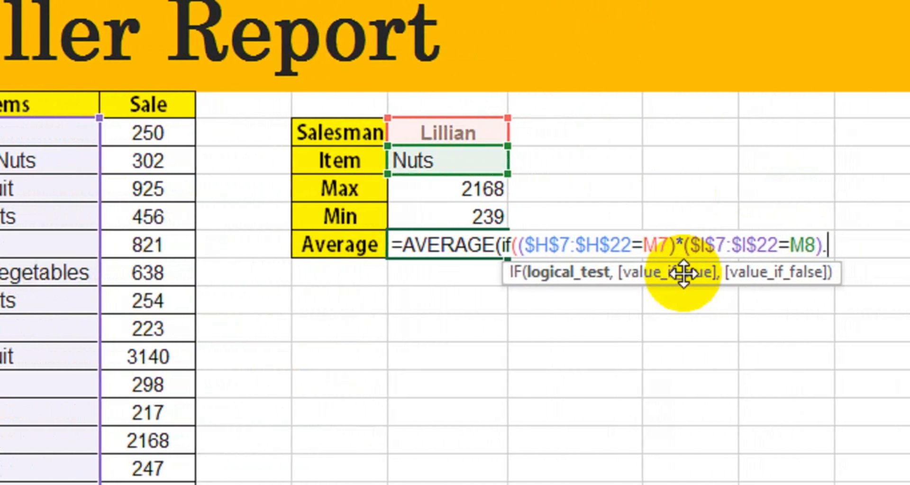
left_click(147, 134)
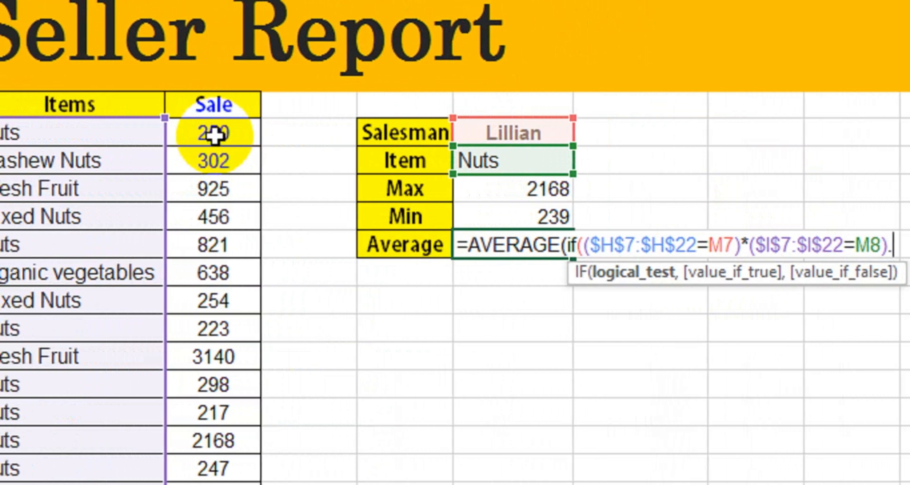
key("shift+Down")
key("shift+Down")
key("shift+Down")
key("shift+Down")
key("shift+Down")
key("shift+Down")
key("shift+Down")
key("shift+Down")
key("shift+Down")
key("shift+Down")
key("shift+Down")
key("shift+Down")
key("shift+Down")
key("shift+Down")
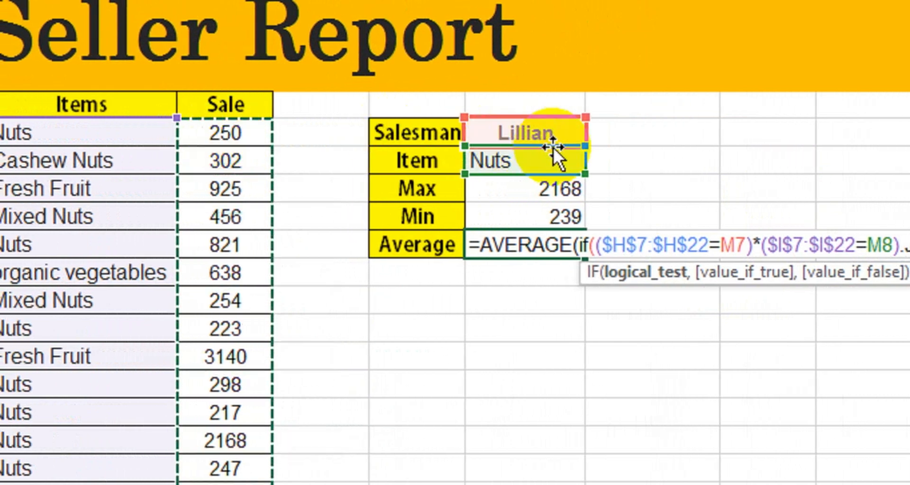
left_click(488, 162)
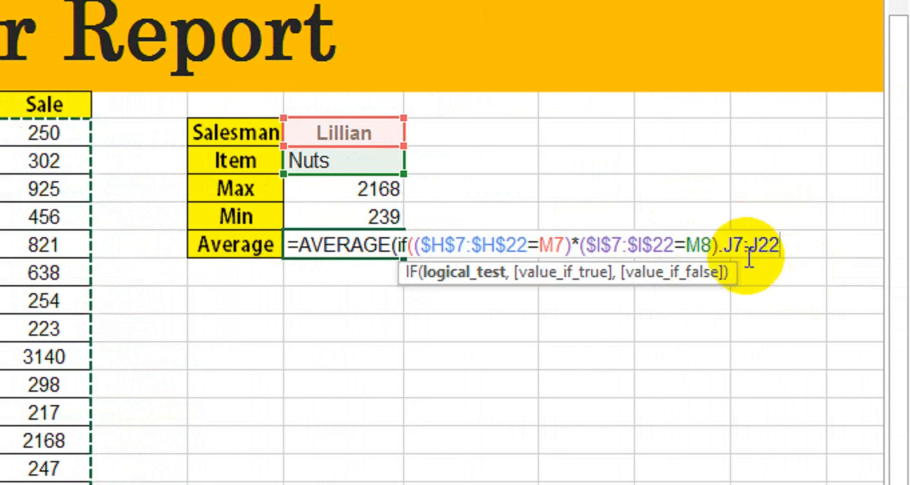
key("BackSpace")
key("BackSpace")
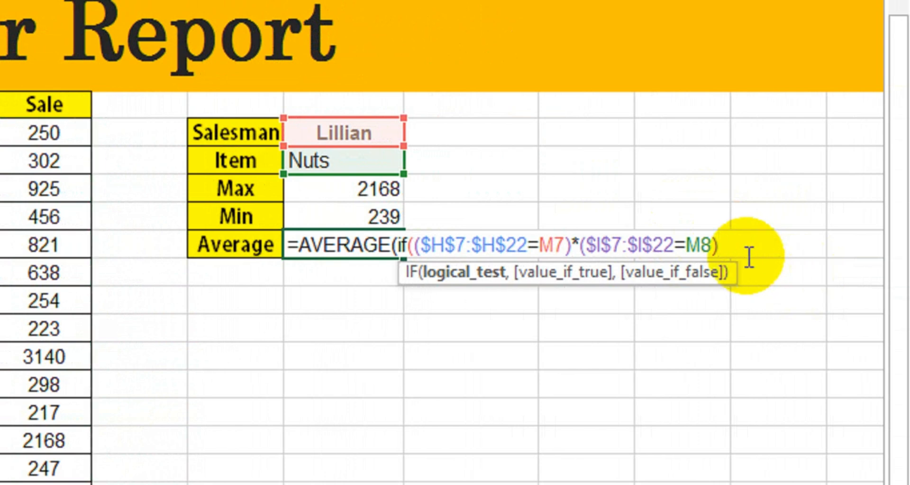
Complete the Average formula with $J$7:$J$22 as the true value and "" as the false value, and enter it as an array formula.
type(",")
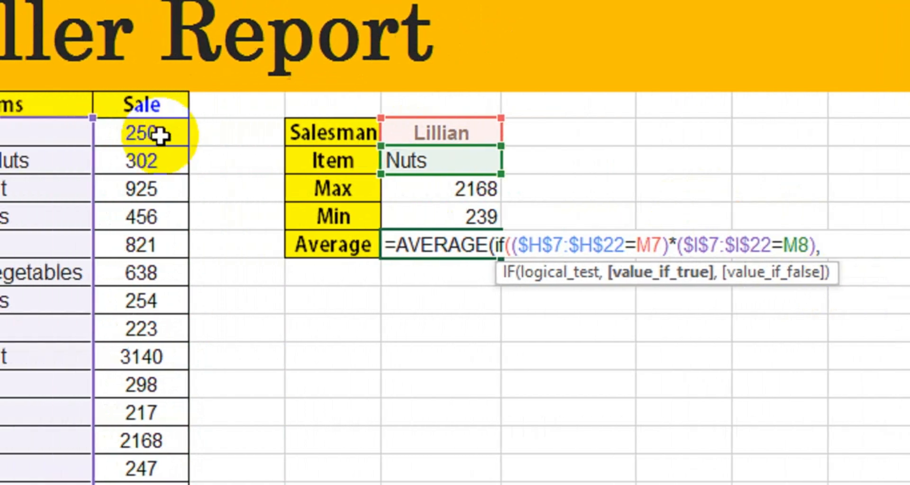
left_click_drag(56, 134, 61, 137)
left_click_drag(226, 136, 230, 482)
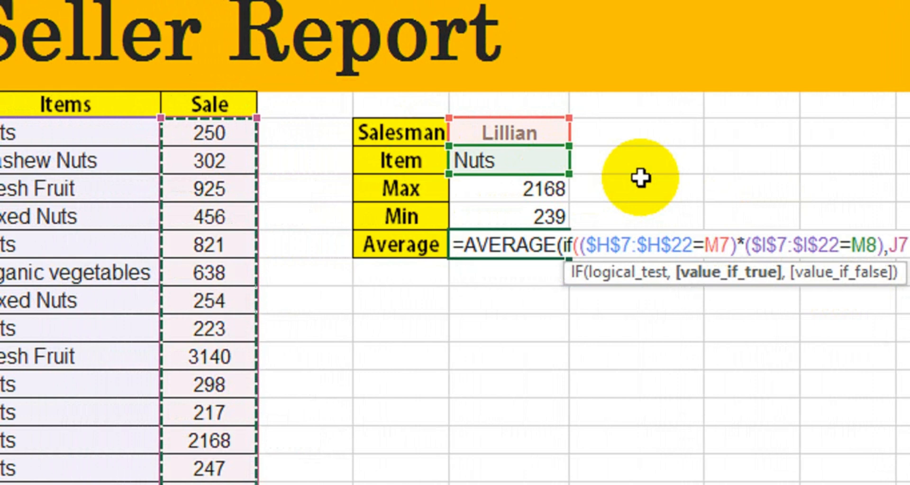
key("F4")
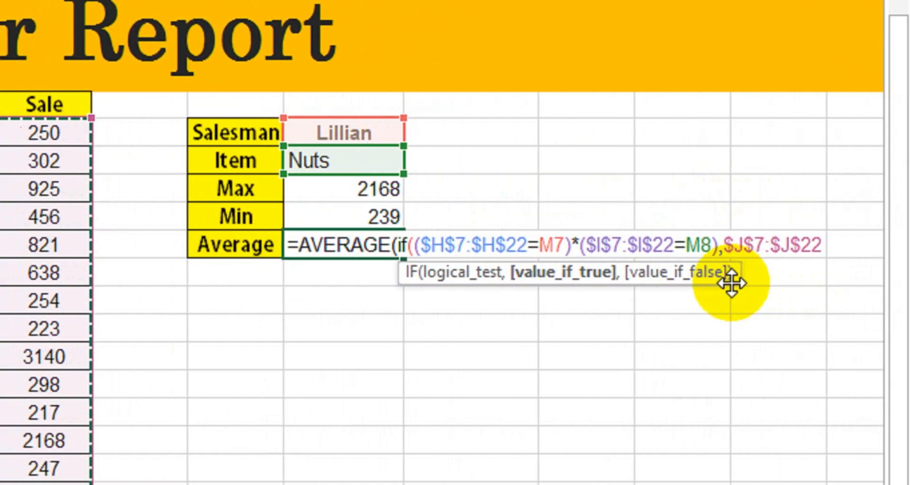
type(",")
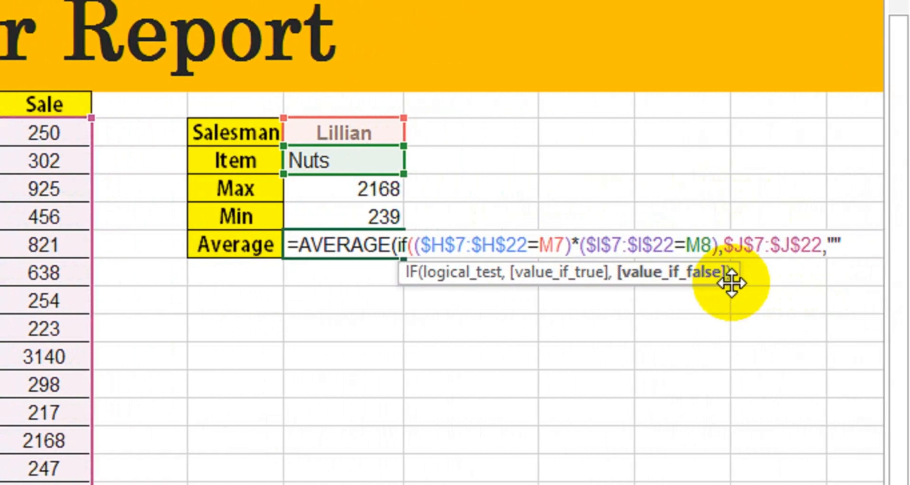
type("\"\"))")
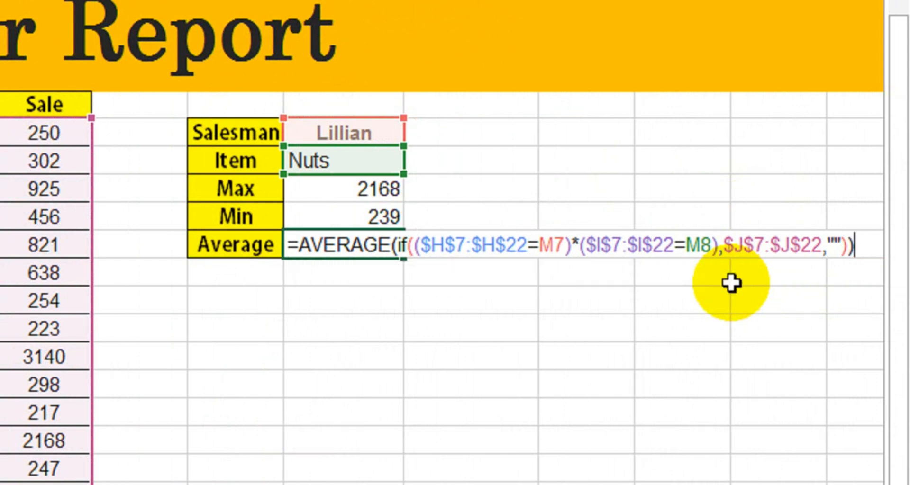
key("ctrl+shift+Return")
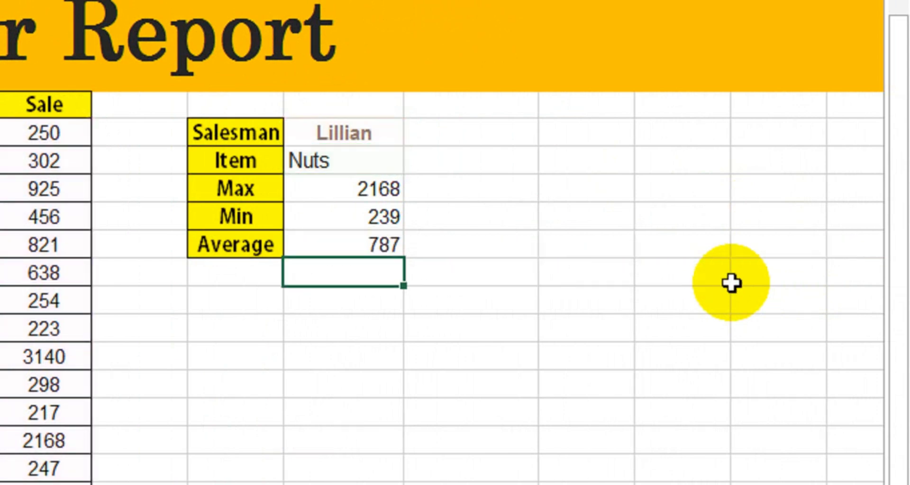
left_click(348, 249)
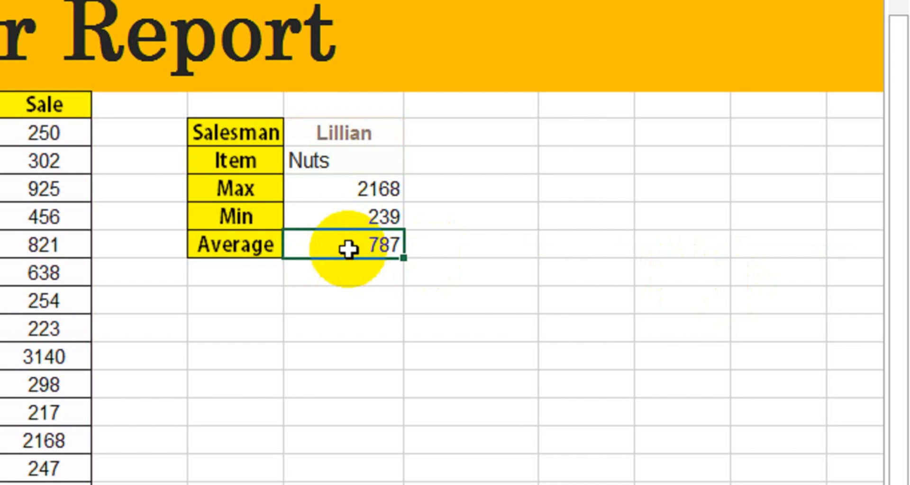